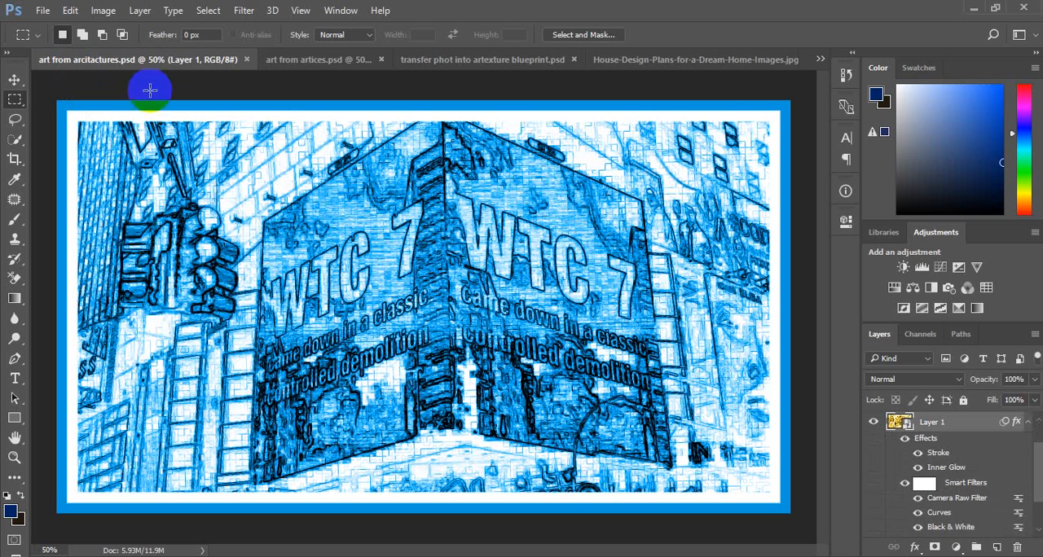
# Step: Switch to the House-Design-Plans-for-a-Dream-Home-Images.jpg document, duplicate its Background layer and hide the original
pyautogui.click(320, 58)
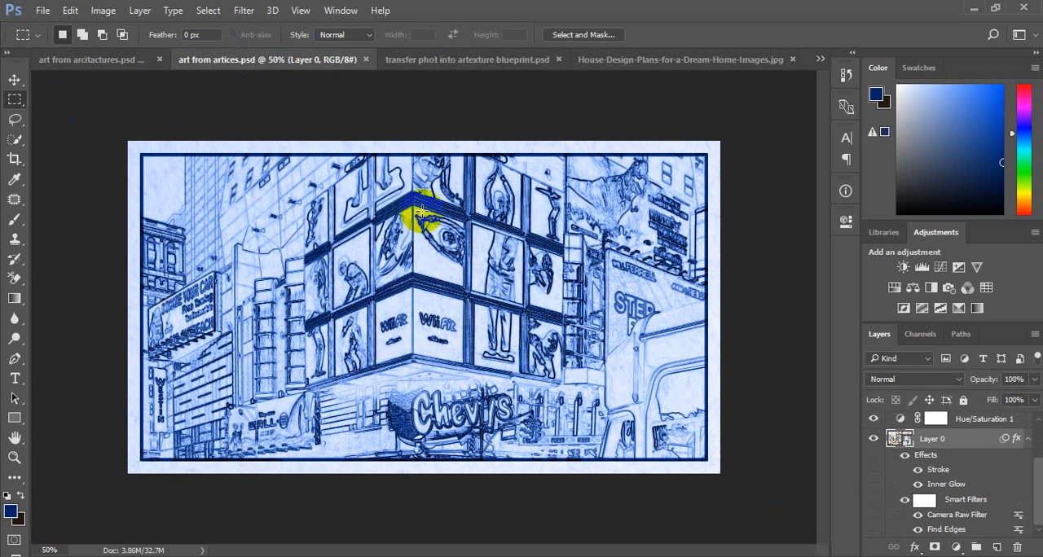
pyautogui.click(468, 58)
pyautogui.click(640, 60)
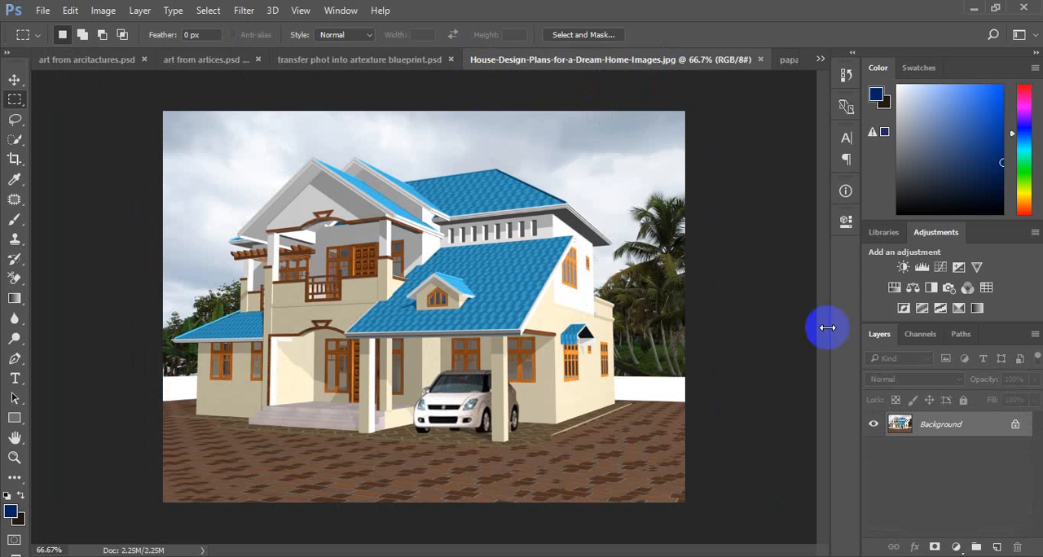
pyautogui.moveTo(982, 421); pyautogui.dragTo(996, 546)
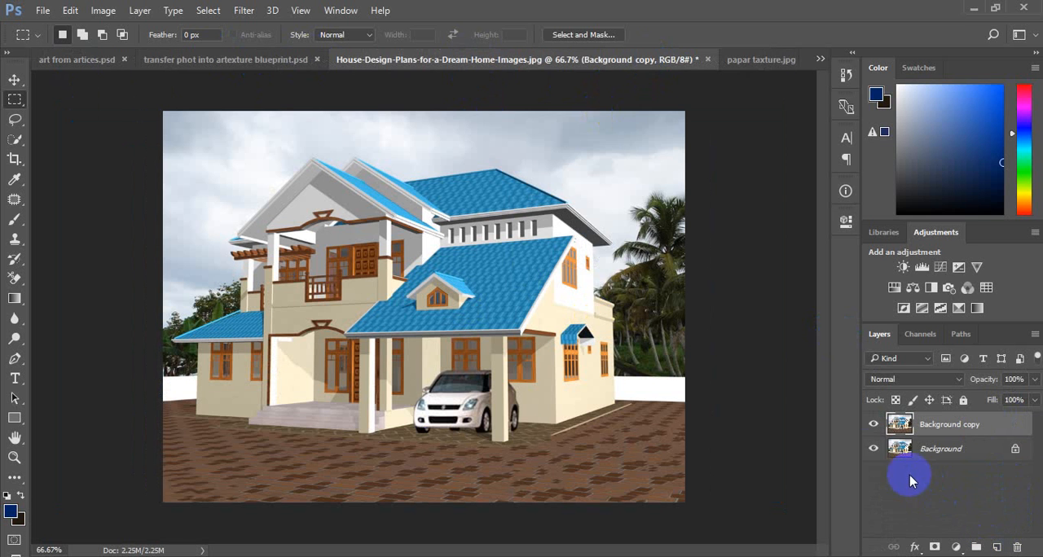
pyautogui.click(871, 449)
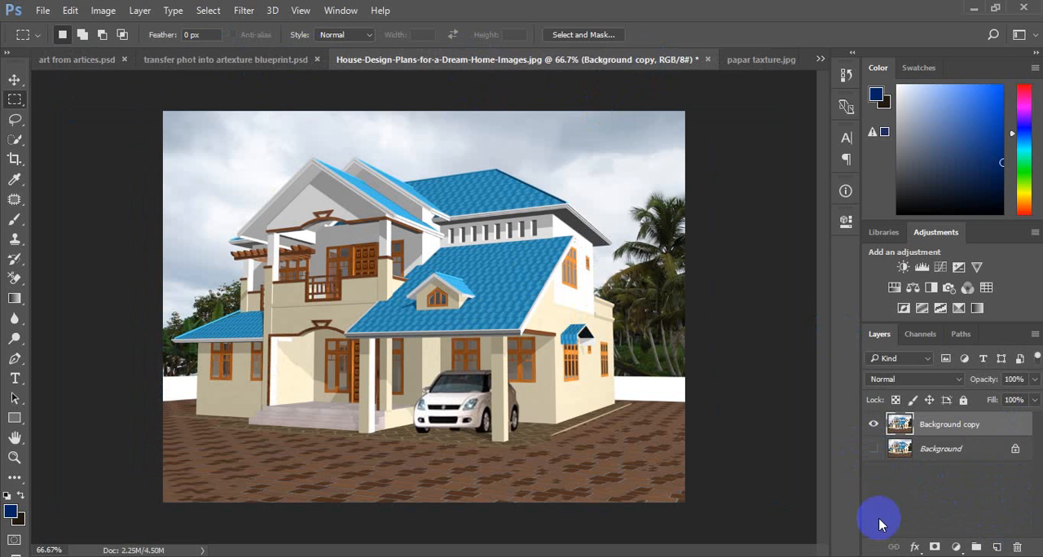
# Step: Convert the Background copy layer to a smart object and apply the Find Edges filter to it
pyautogui.click(139, 11)
pyautogui.moveTo(251, 257)
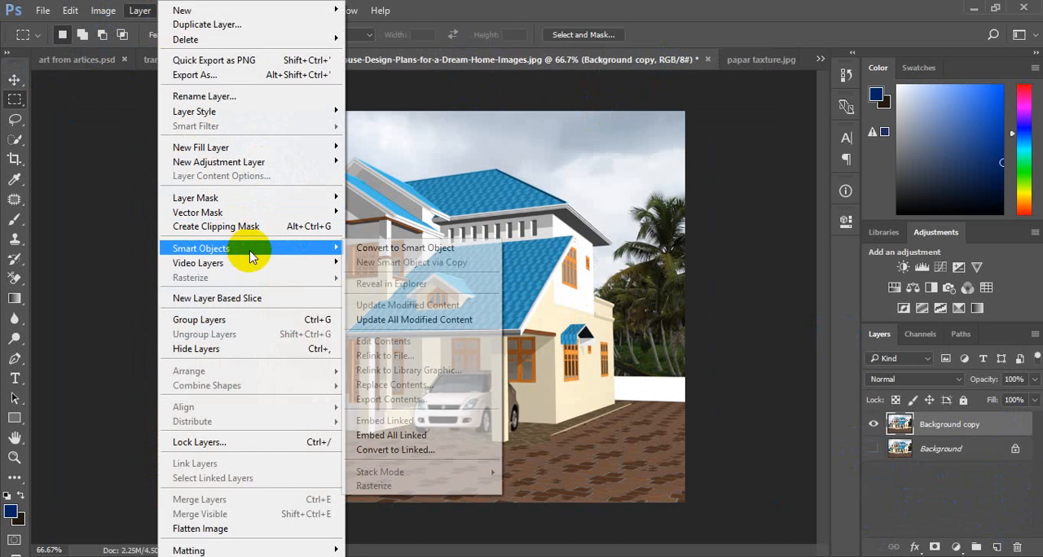
pyautogui.click(366, 249)
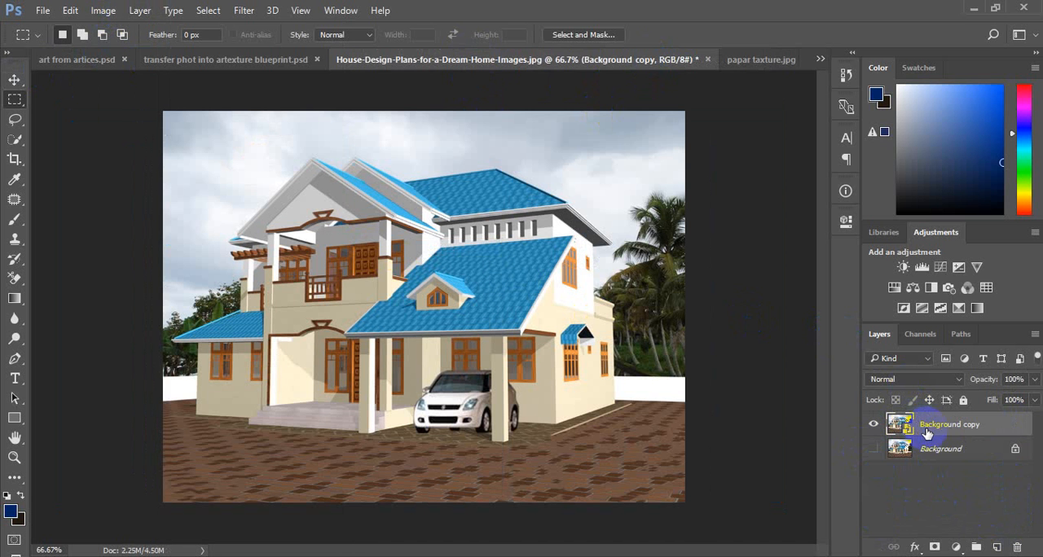
pyautogui.click(245, 11)
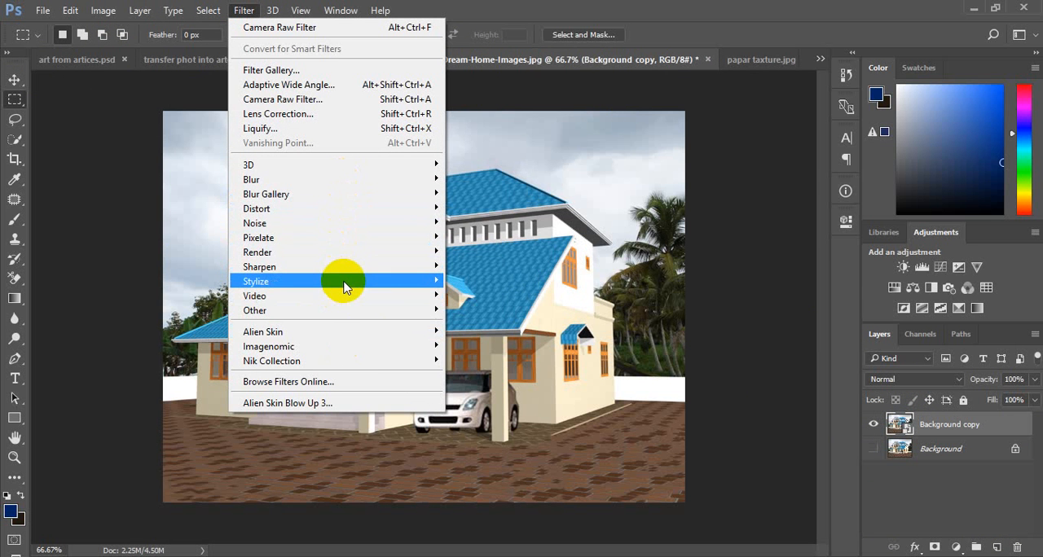
pyautogui.moveTo(342, 281)
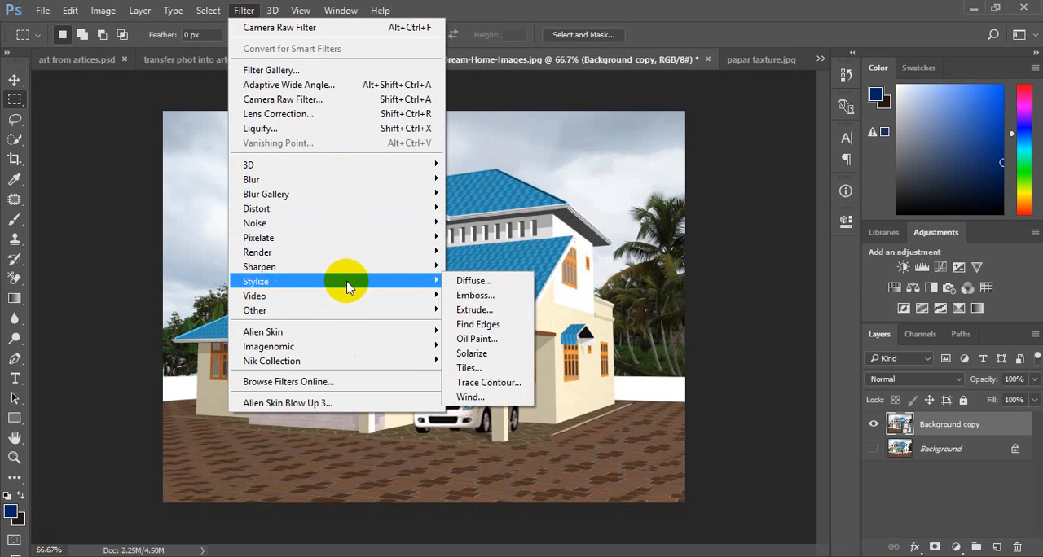
pyautogui.click(489, 330)
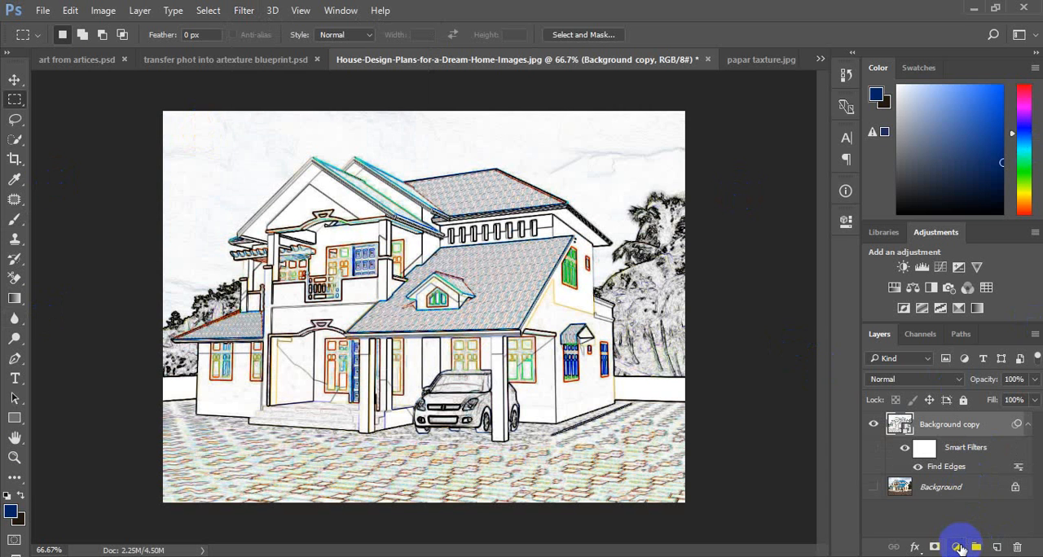
# Step: Add a Black & White adjustment layer with the default settings above the Background copy layer
pyautogui.click(140, 10)
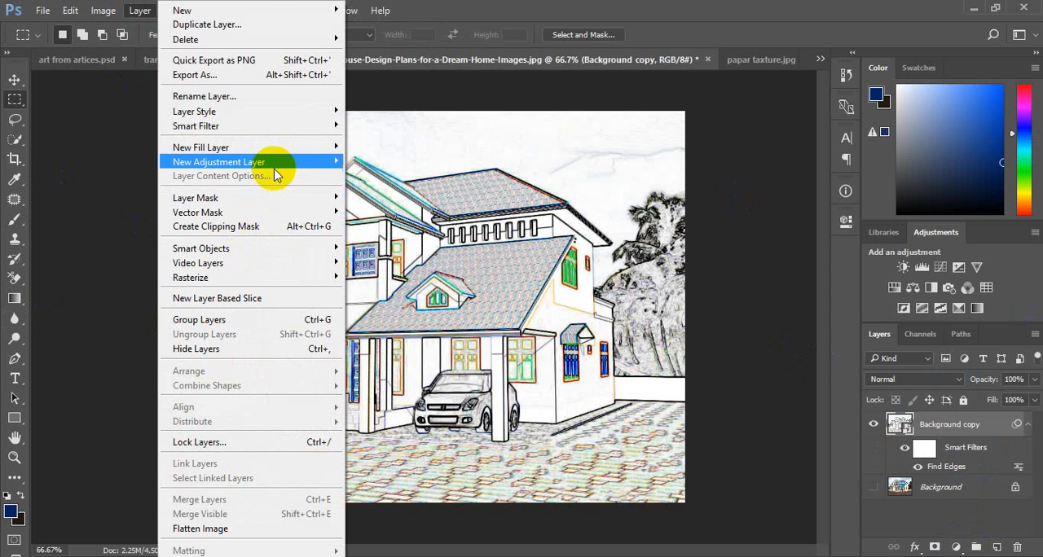
pyautogui.moveTo(294, 161)
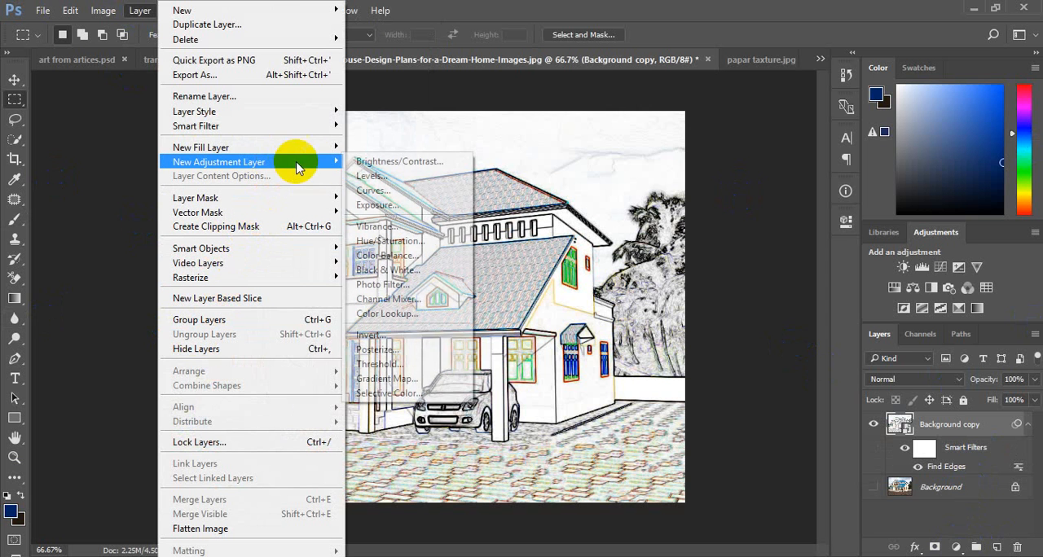
pyautogui.click(428, 273)
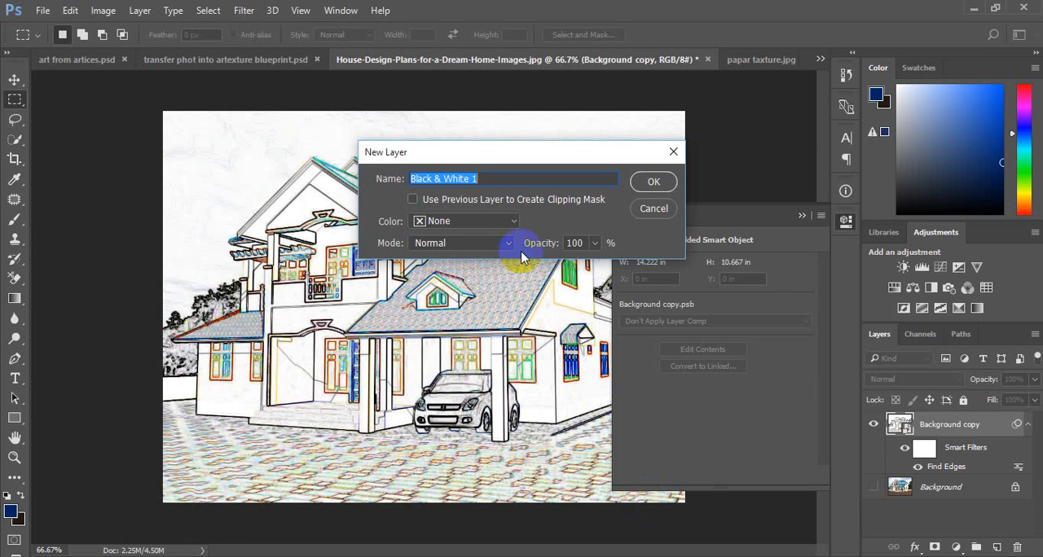
pyautogui.click(651, 184)
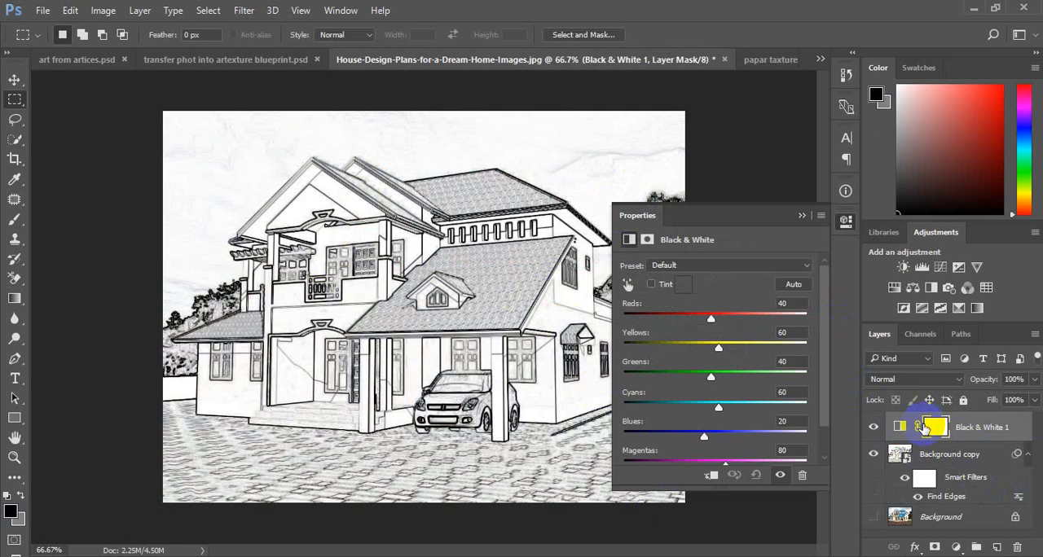
pyautogui.click(799, 216)
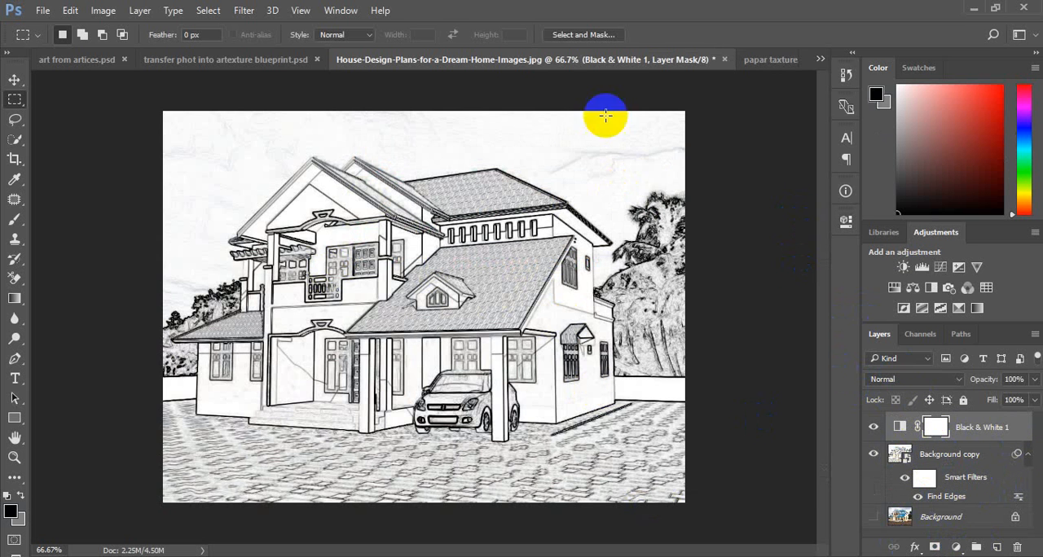
# Step: Copy the paper texture from papar taxture.jpg into the house image as the uppermost layer and blend it with Linear Burn
pyautogui.click(778, 64)
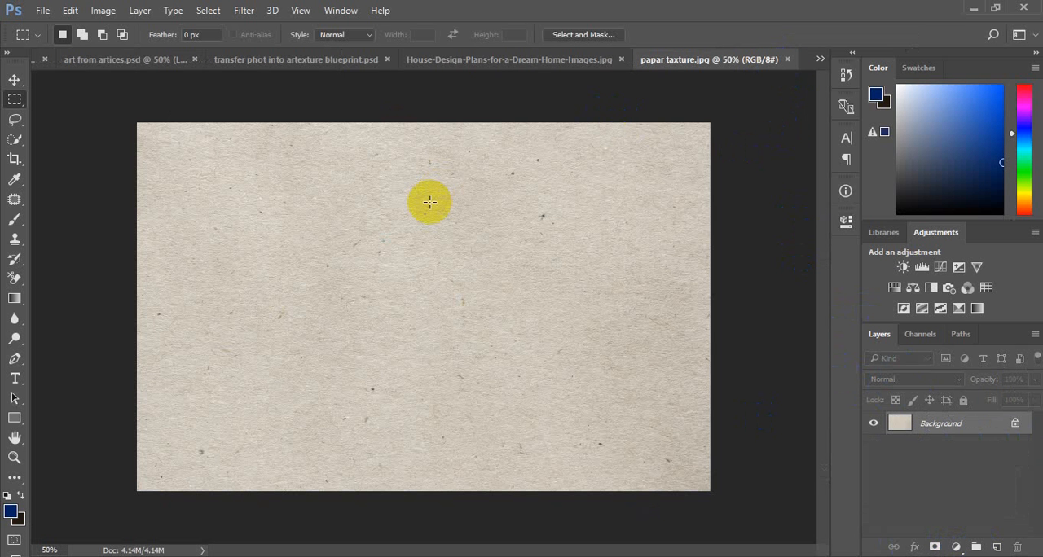
pyautogui.click(481, 64)
pyautogui.moveTo(482, 70); pyautogui.dragTo(516, 104)
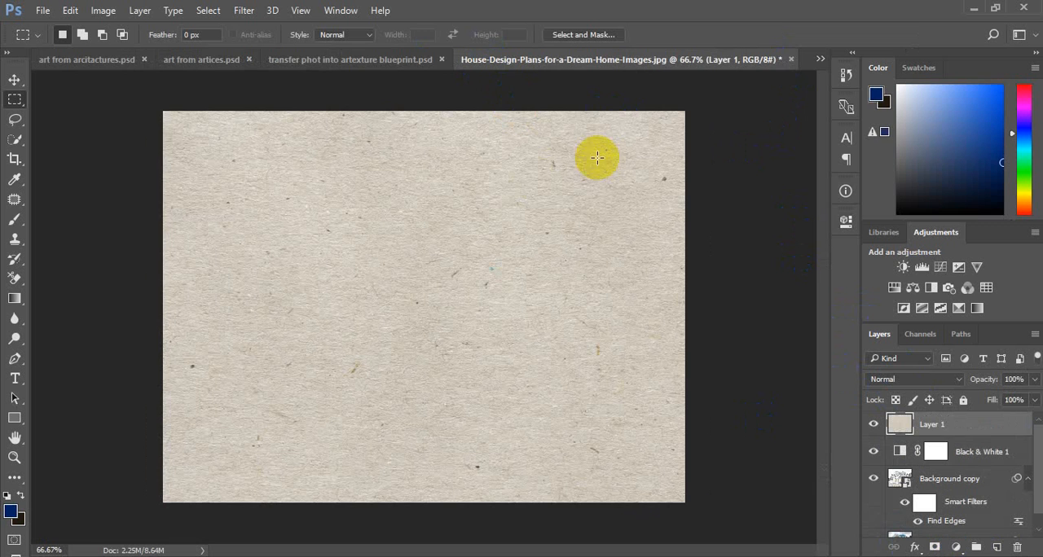
pyautogui.click(913, 375)
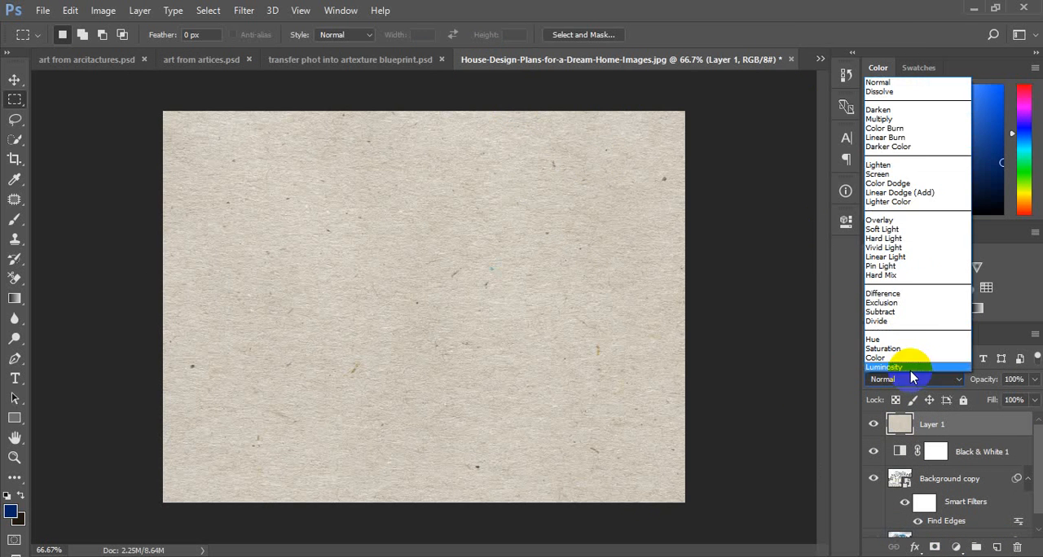
pyautogui.click(909, 138)
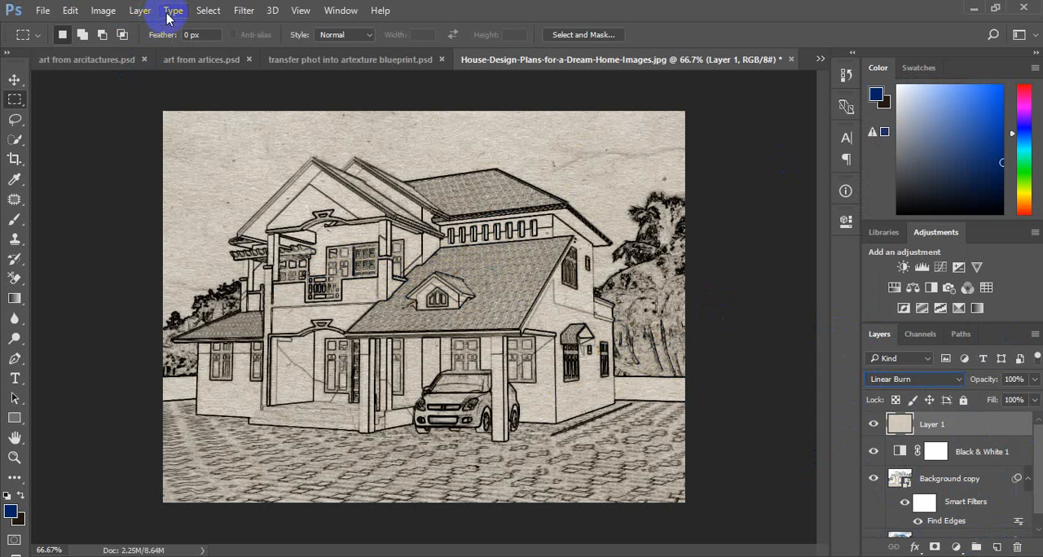
# Step: Add a Levels adjustment layer above the paper texture and lower the white input level to about 196
pyautogui.click(140, 11)
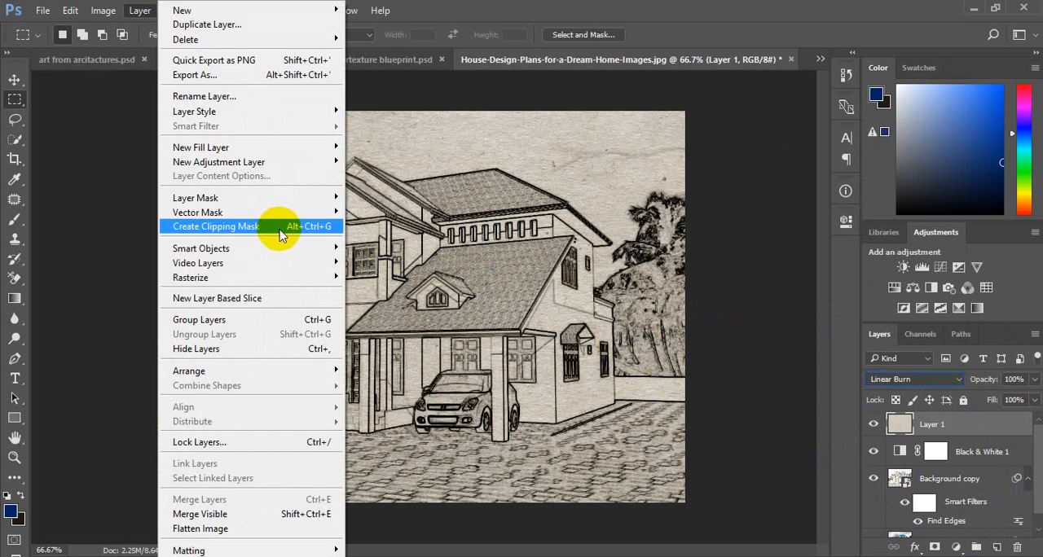
pyautogui.moveTo(295, 216)
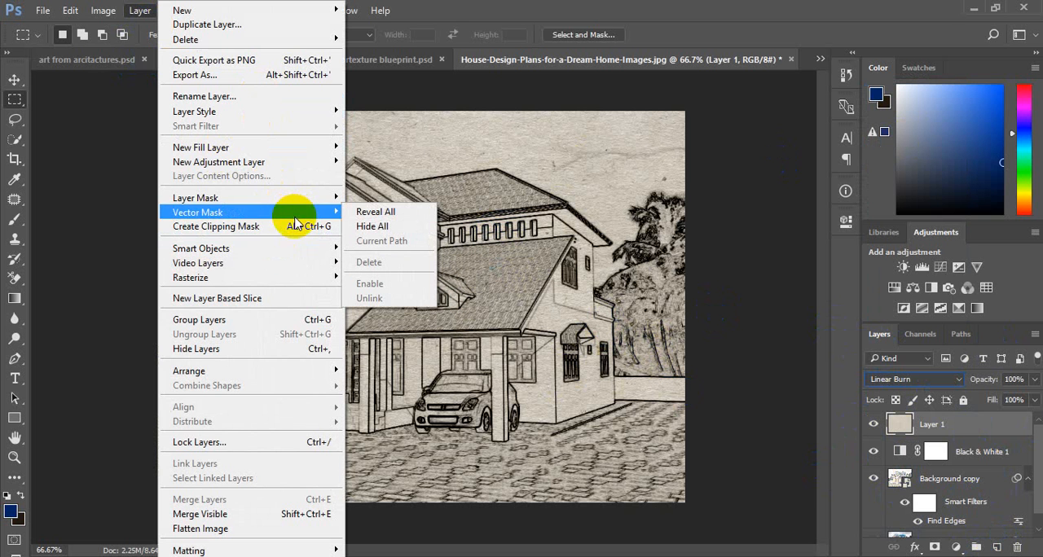
pyautogui.moveTo(312, 163)
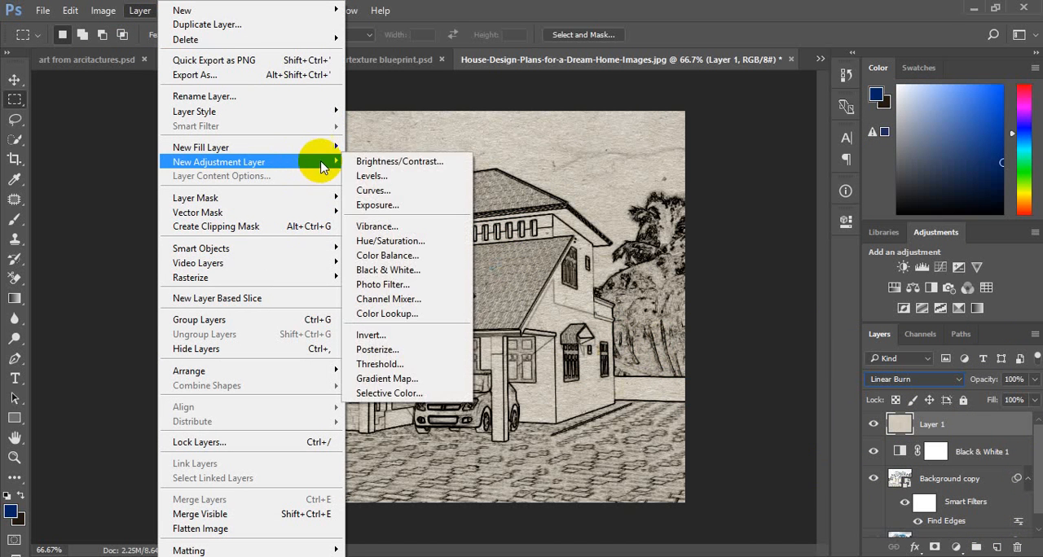
pyautogui.click(413, 181)
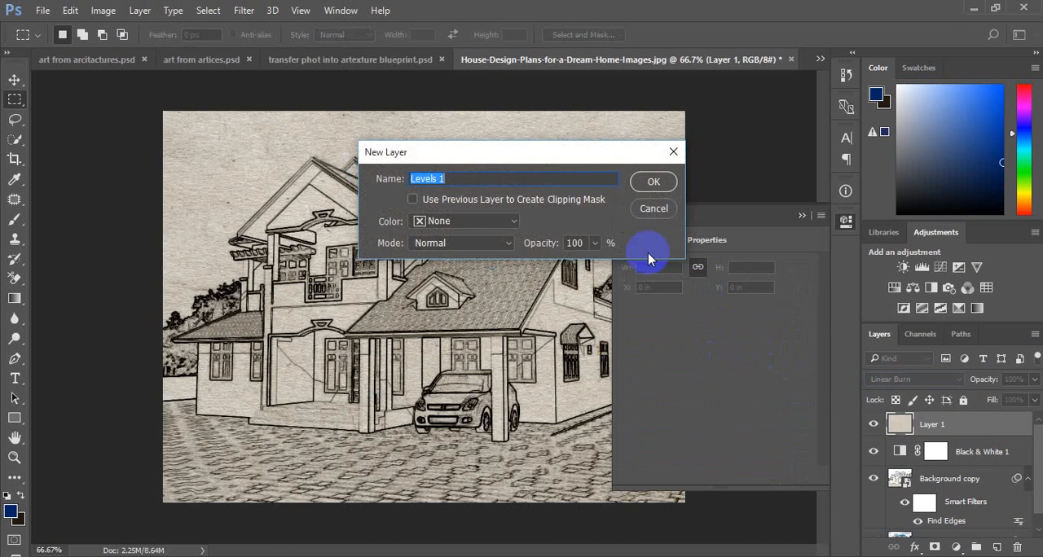
pyautogui.click(654, 182)
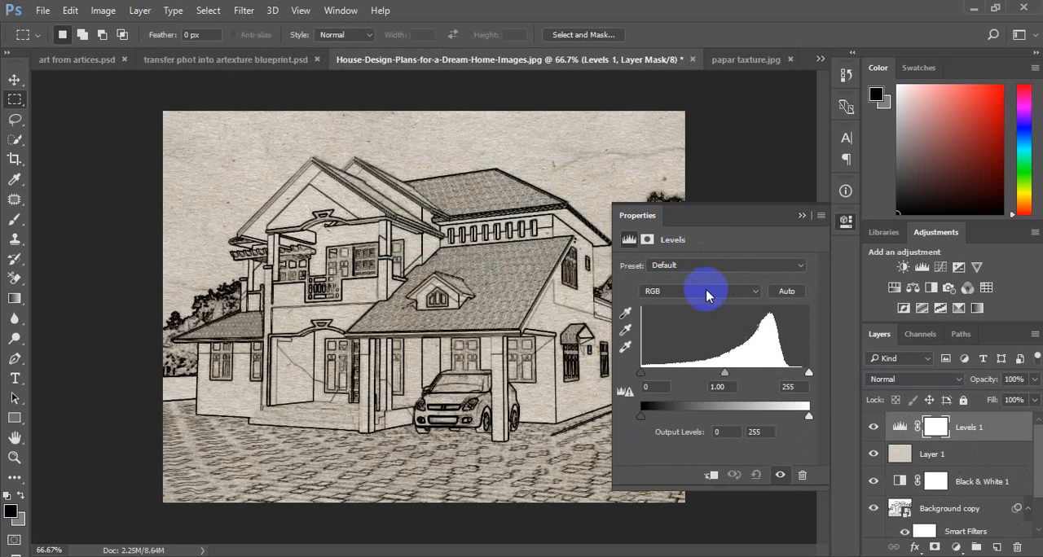
pyautogui.moveTo(808, 383); pyautogui.dragTo(778, 383)
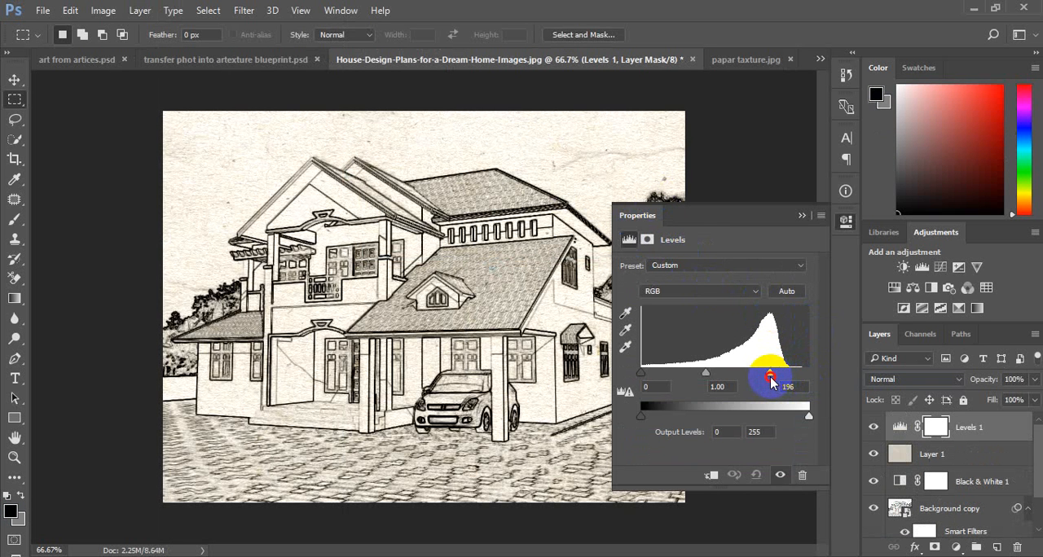
pyautogui.click(802, 215)
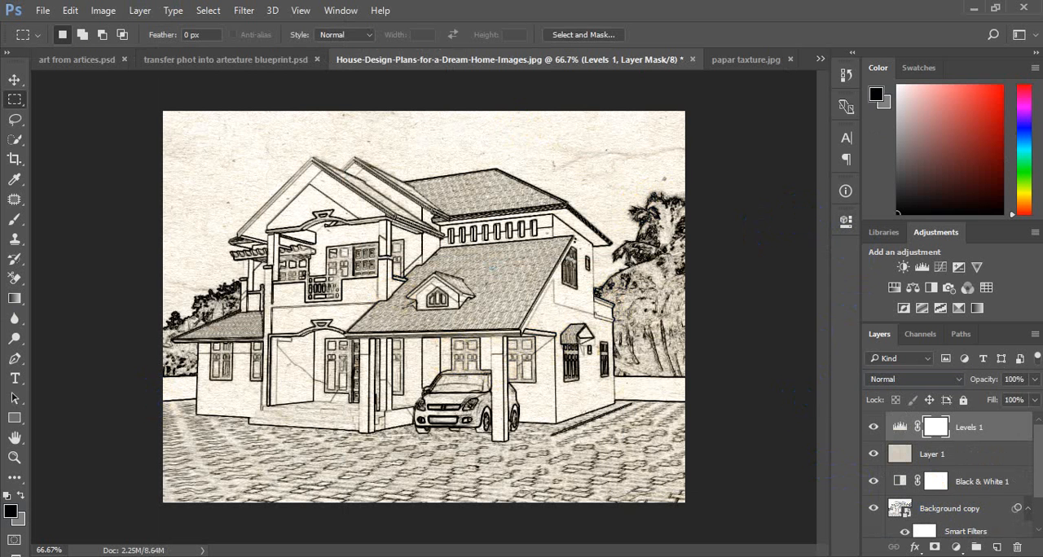
# Step: Create a new layer above Levels 1, fill it with the dark blue foreground color and set its blend mode to Color
pyautogui.click(993, 546)
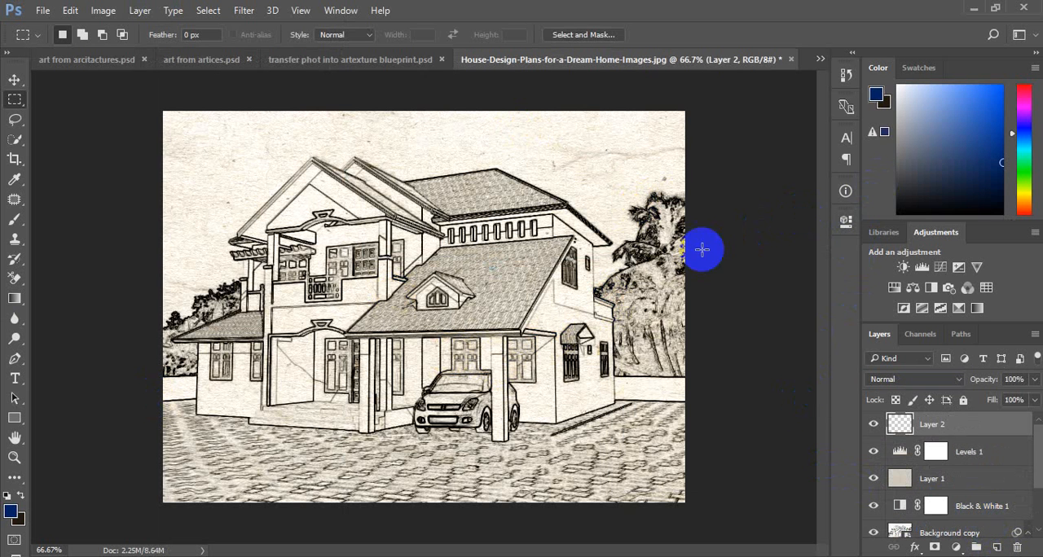
pyautogui.hotkey('alt', 'BackSpace')
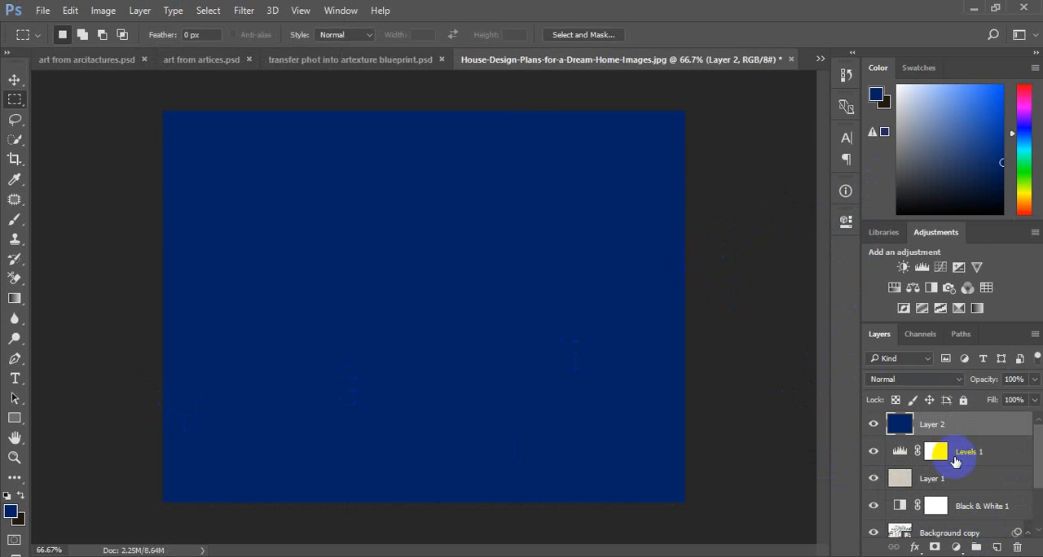
pyautogui.click(910, 383)
pyautogui.click(907, 351)
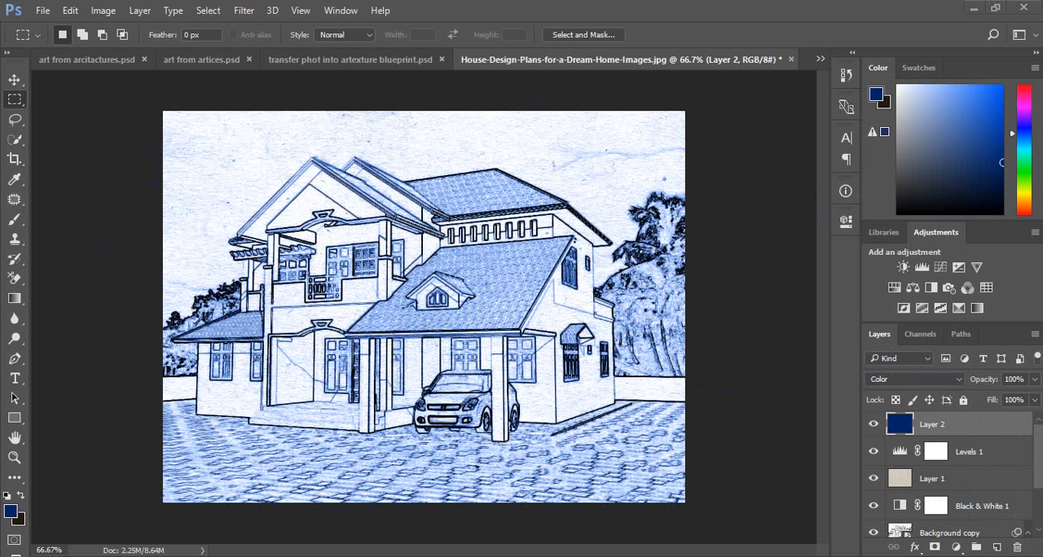
# Step: Add a Stroke layer style to the Background copy layer: 20 px, Inside, Normal blend mode, 100% opacity, white
pyautogui.scroll(-2, 956, 529)
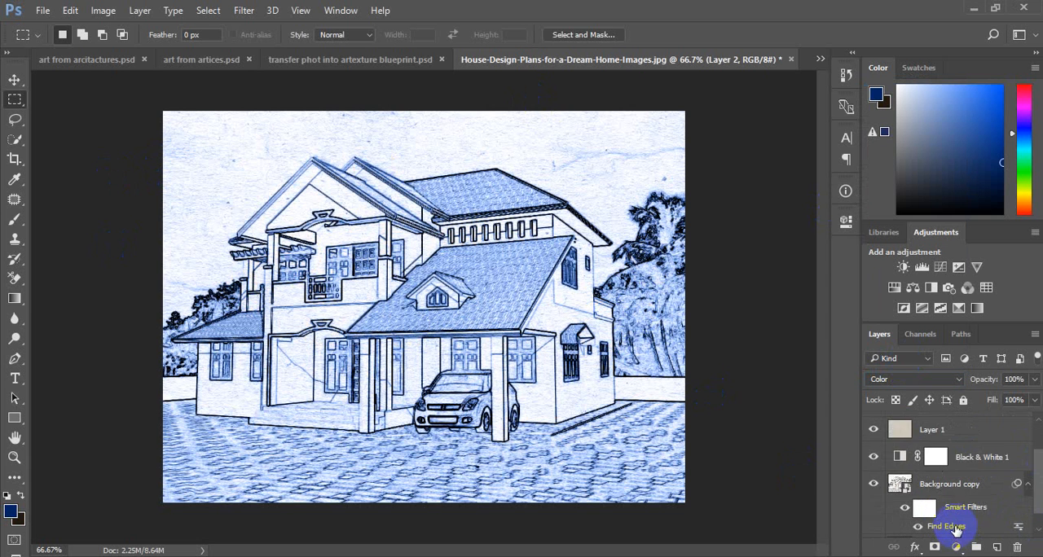
pyautogui.click(965, 483)
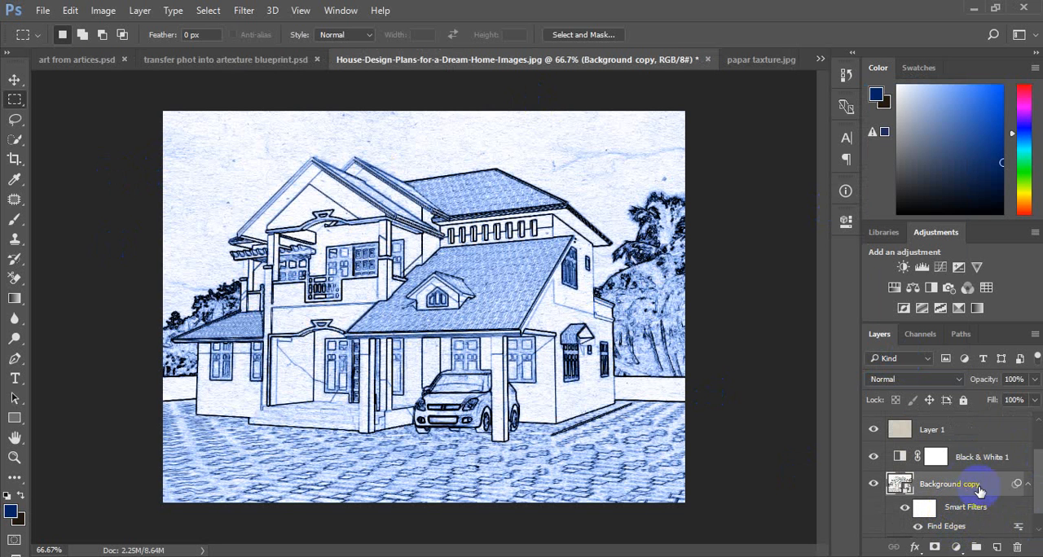
pyautogui.click(135, 13)
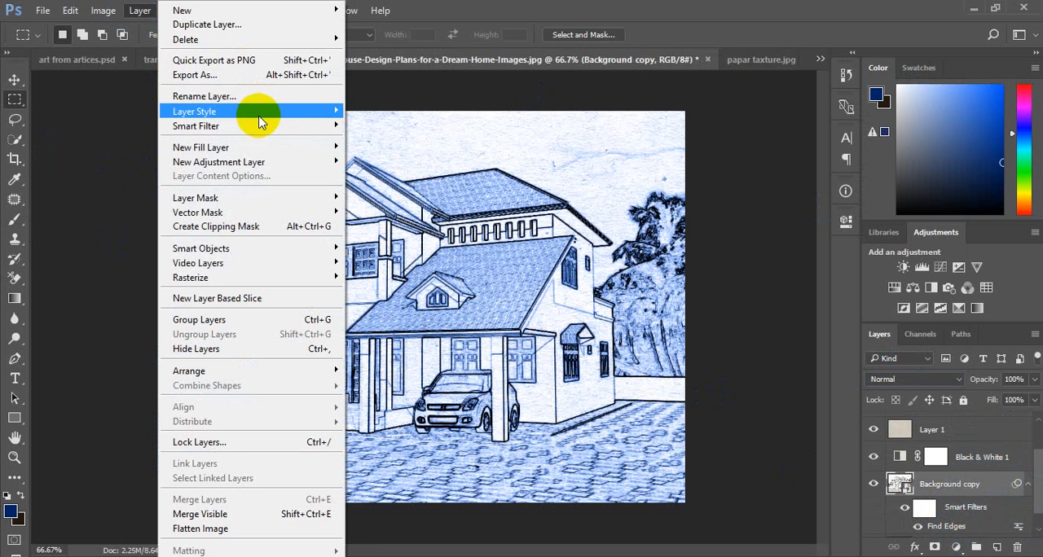
pyautogui.moveTo(263, 107)
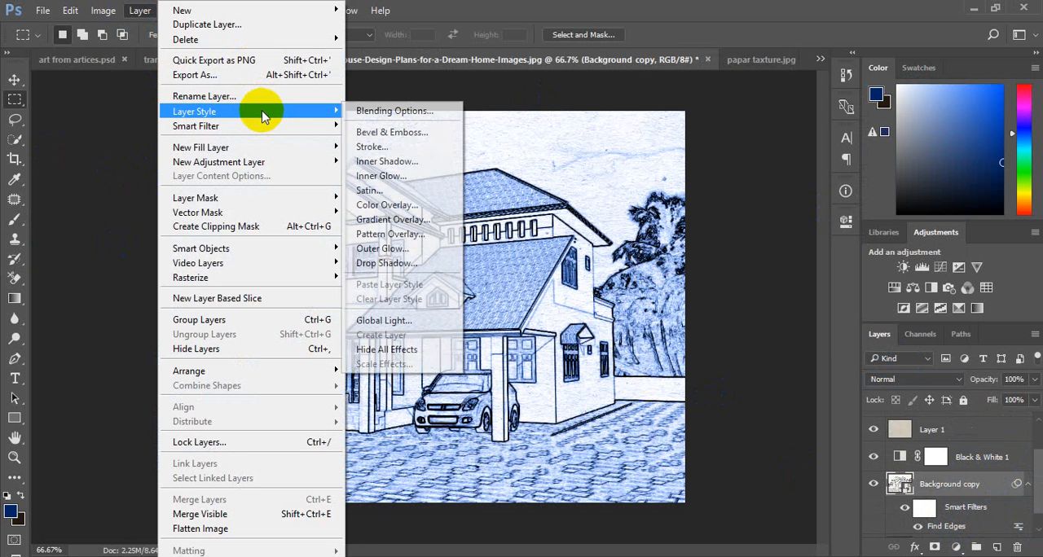
pyautogui.click(412, 149)
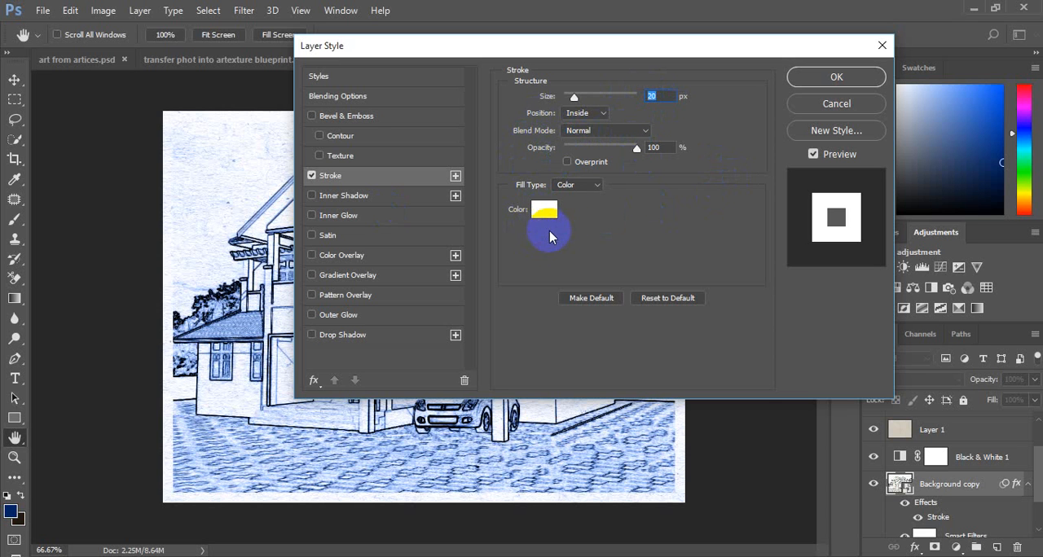
# Step: Try a Pattern fill type for the stroke and return it to Color
pyautogui.click(577, 184)
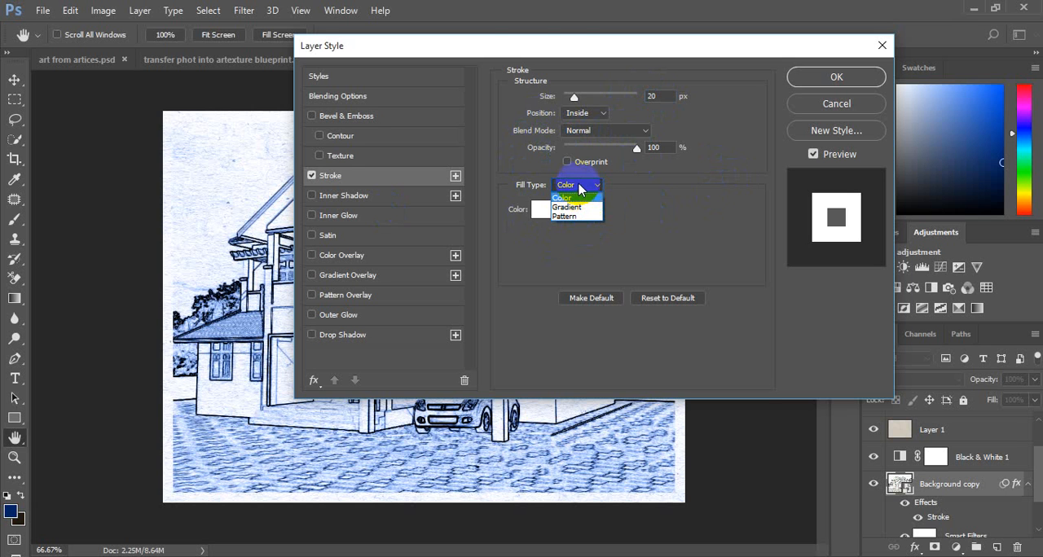
pyautogui.click(570, 216)
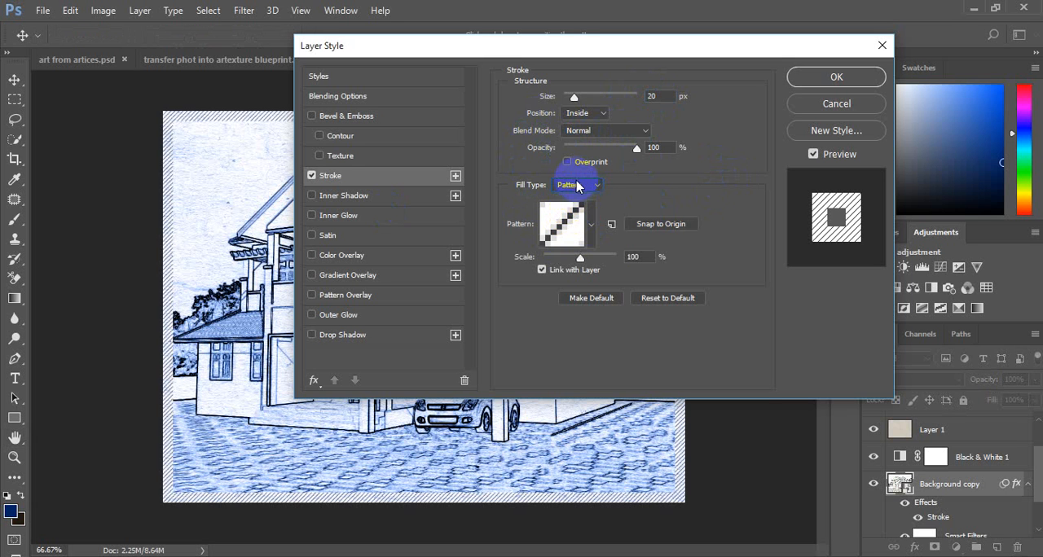
pyautogui.click(577, 186)
pyautogui.click(572, 196)
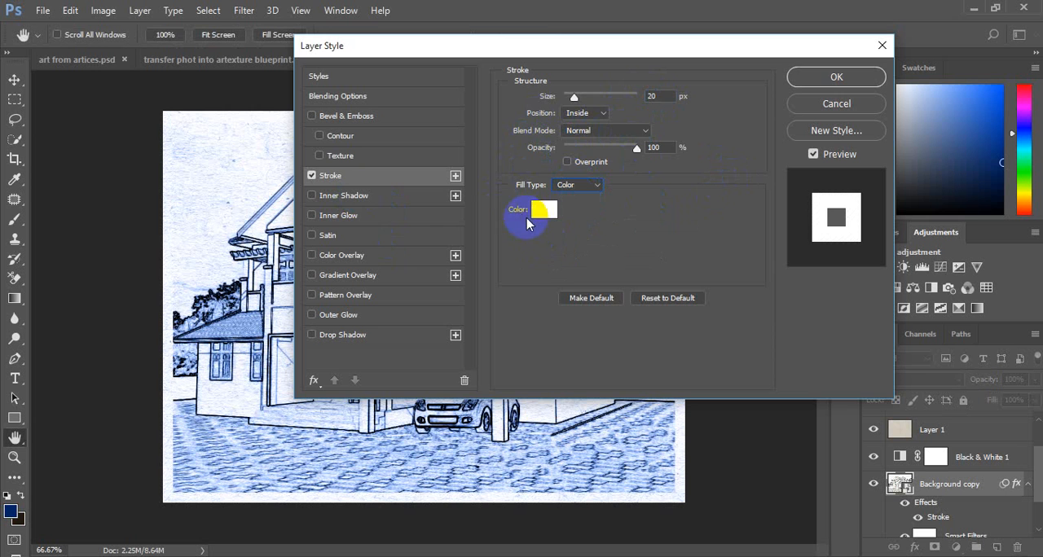
# Step: Add a bright blue Inner Glow from the edge at 100% opacity, with 100% choke and 30 px size, and apply the layer style
pyautogui.click(346, 218)
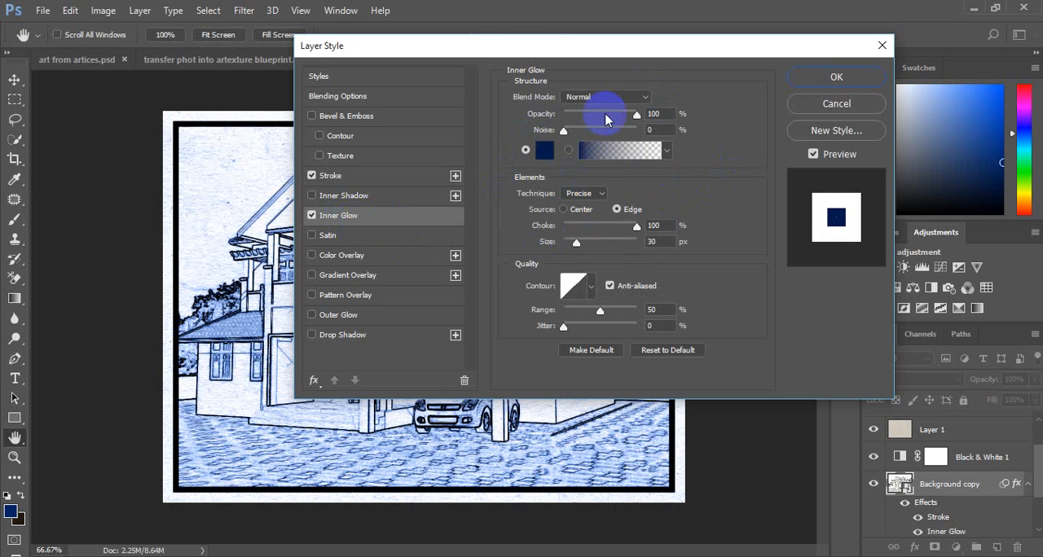
pyautogui.click(669, 114)
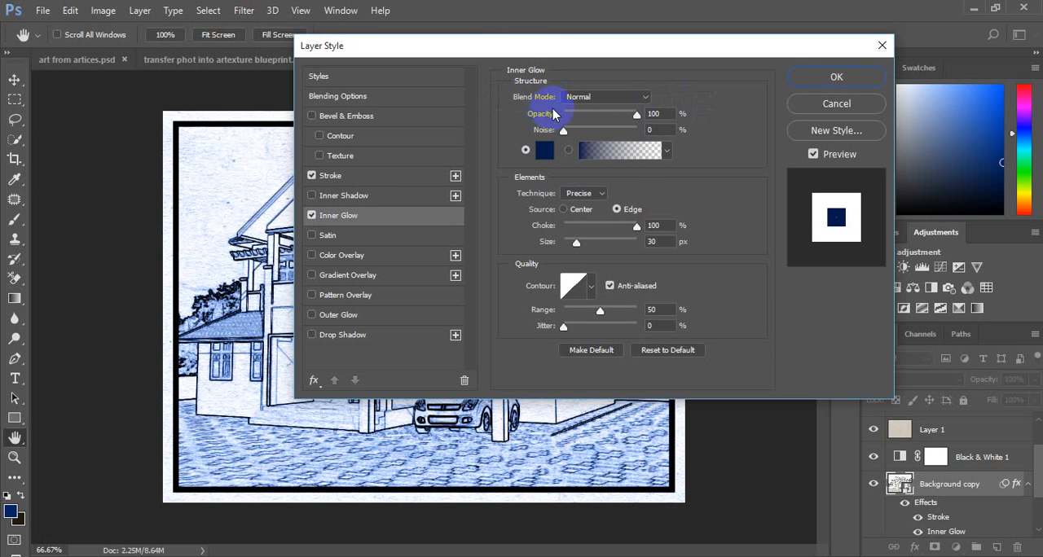
pyautogui.click(525, 150)
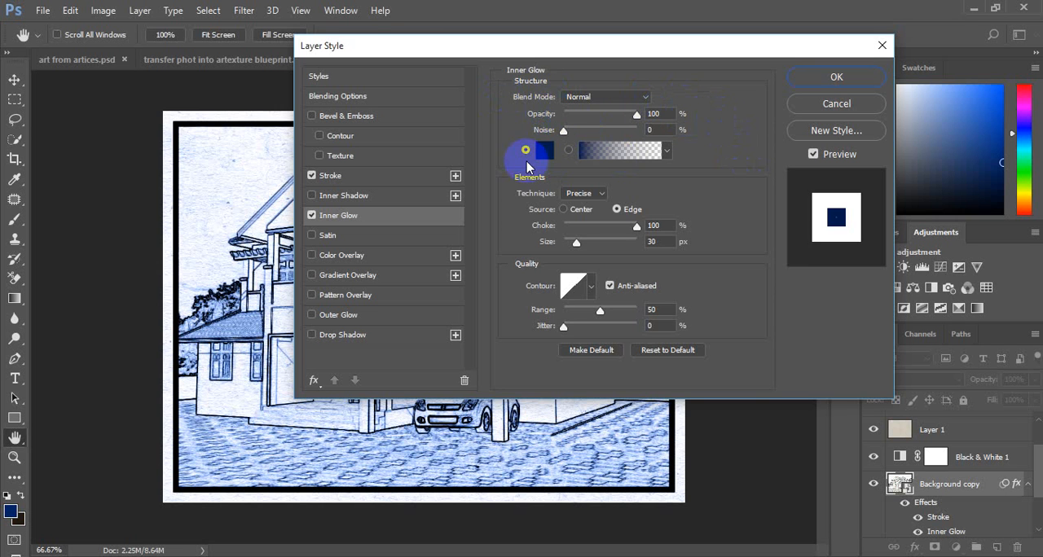
pyautogui.click(544, 149)
pyautogui.moveTo(647, 286); pyautogui.dragTo(729, 297)
pyautogui.click(847, 265)
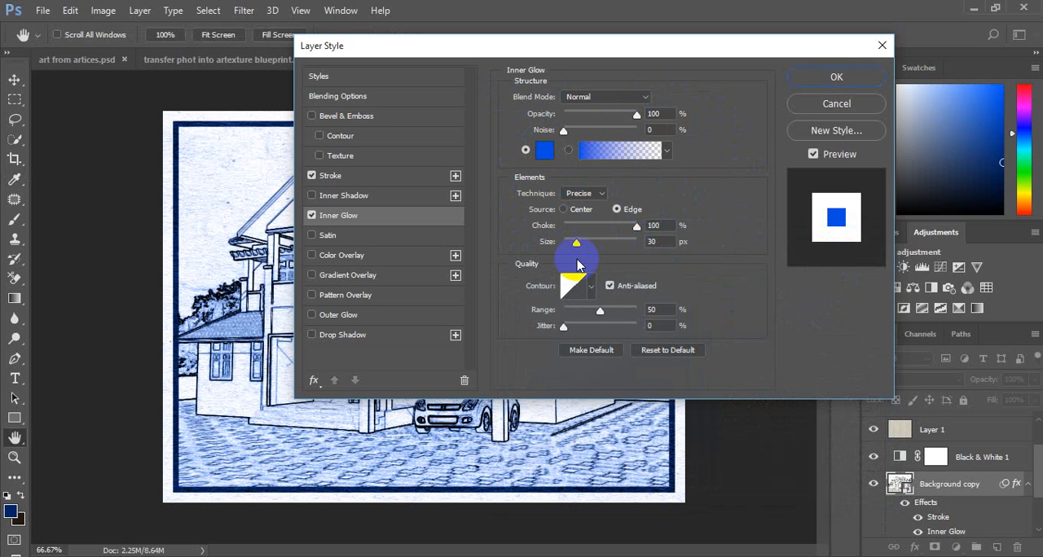
pyautogui.click(819, 75)
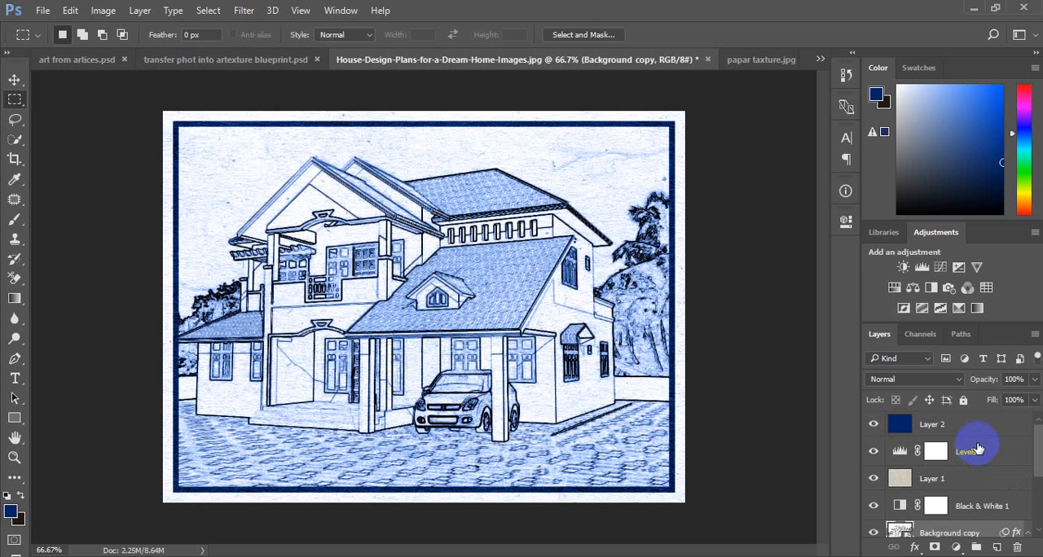
# Step: Open the Background copy smart object's contents and fill a wide rectangle in the upper-left corner with dark blue on a new layer
pyautogui.scroll(-3, 978, 449)
pyautogui.scroll(3, 977, 448)
pyautogui.scroll(-3, 992, 432)
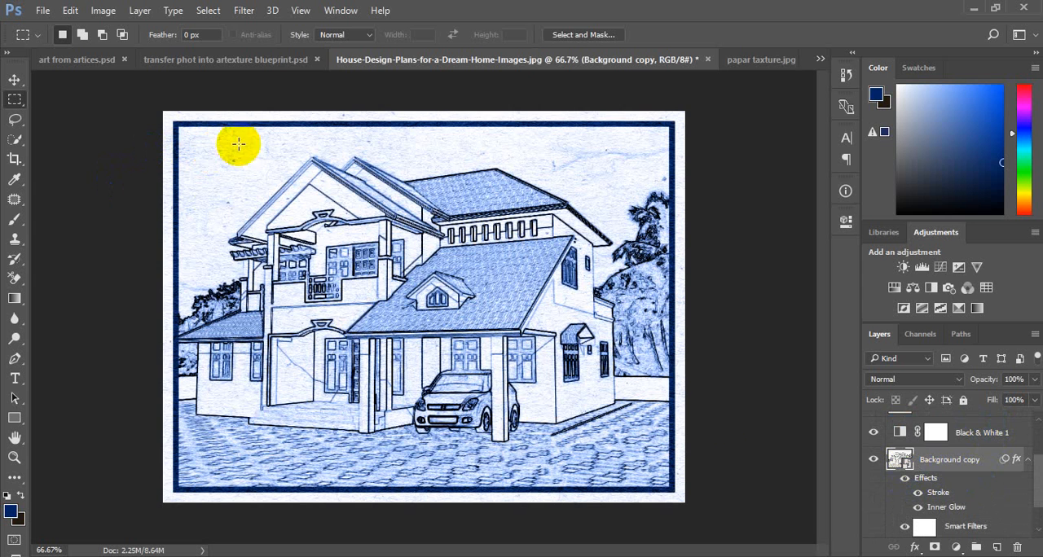
pyautogui.doubleClick(901, 461)
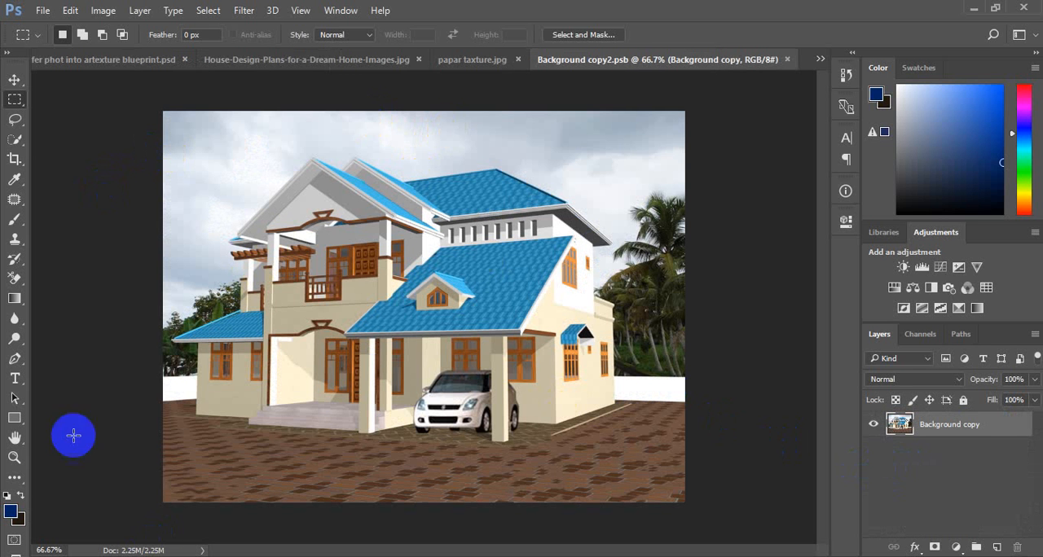
pyautogui.click(996, 547)
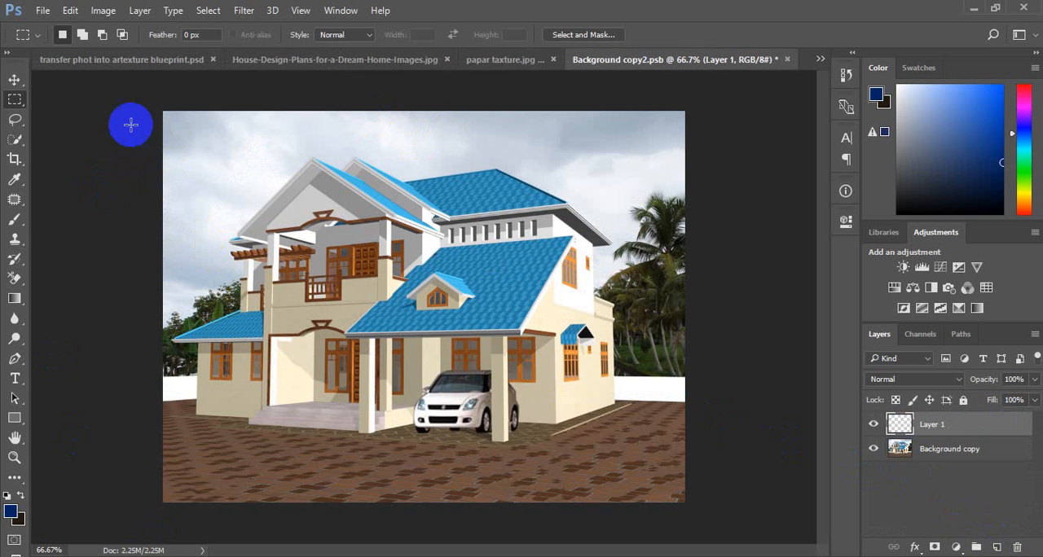
pyautogui.moveTo(159, 112); pyautogui.dragTo(392, 155)
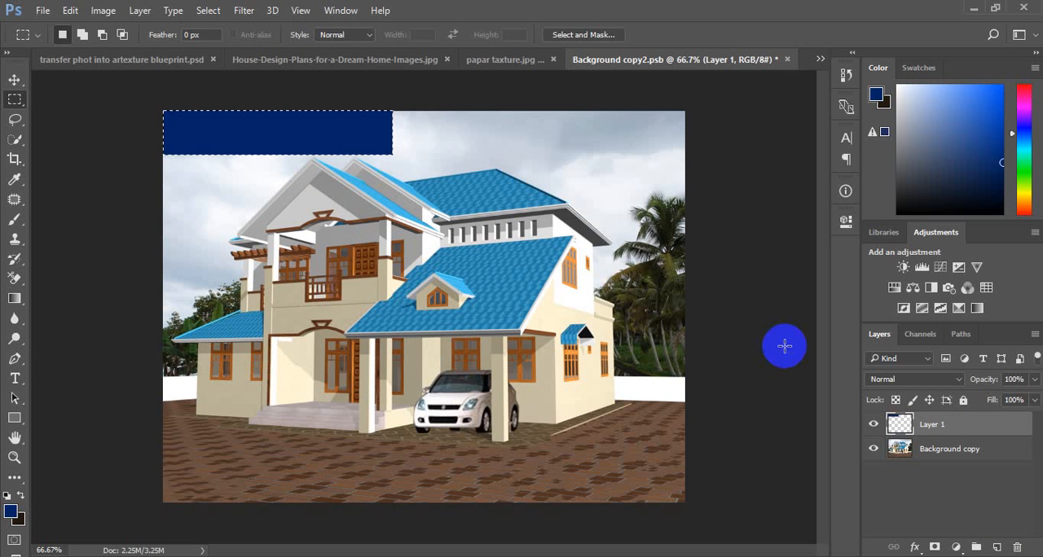
# Step: Hollow out the blue rectangle by contracting the selection 10 pixels and clearing its interior, and save the smart object's contents
pyautogui.click(208, 9)
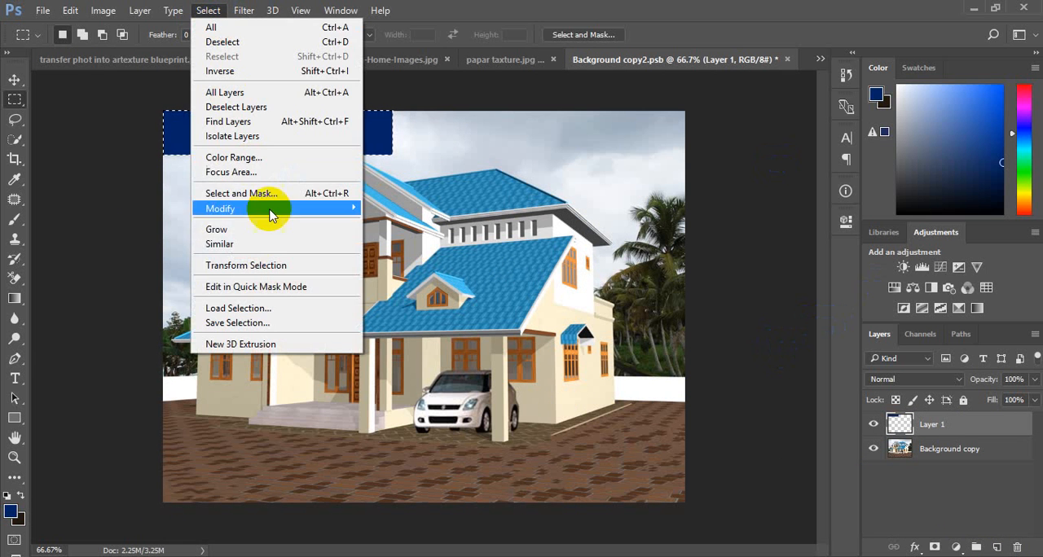
pyautogui.moveTo(295, 210)
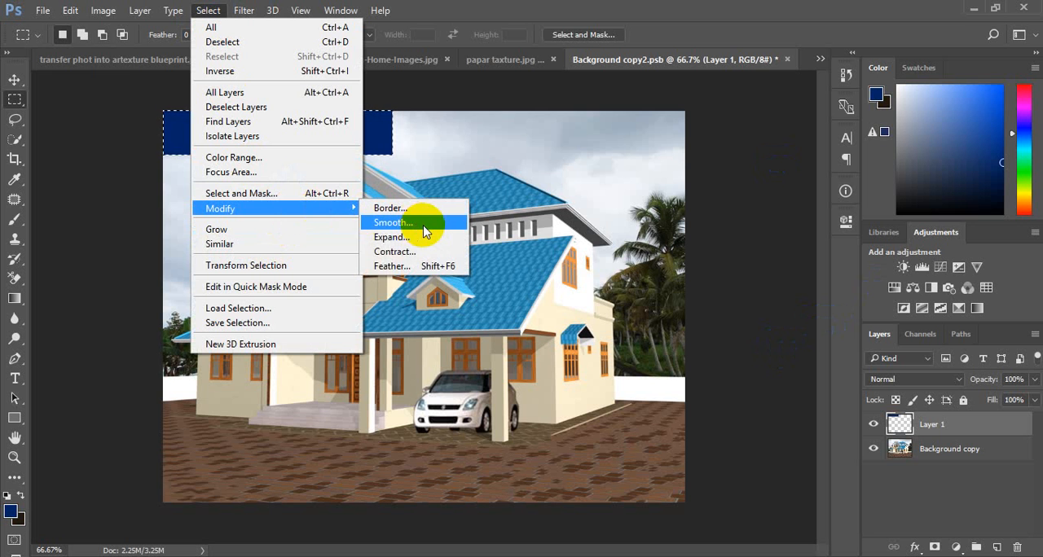
pyautogui.click(420, 252)
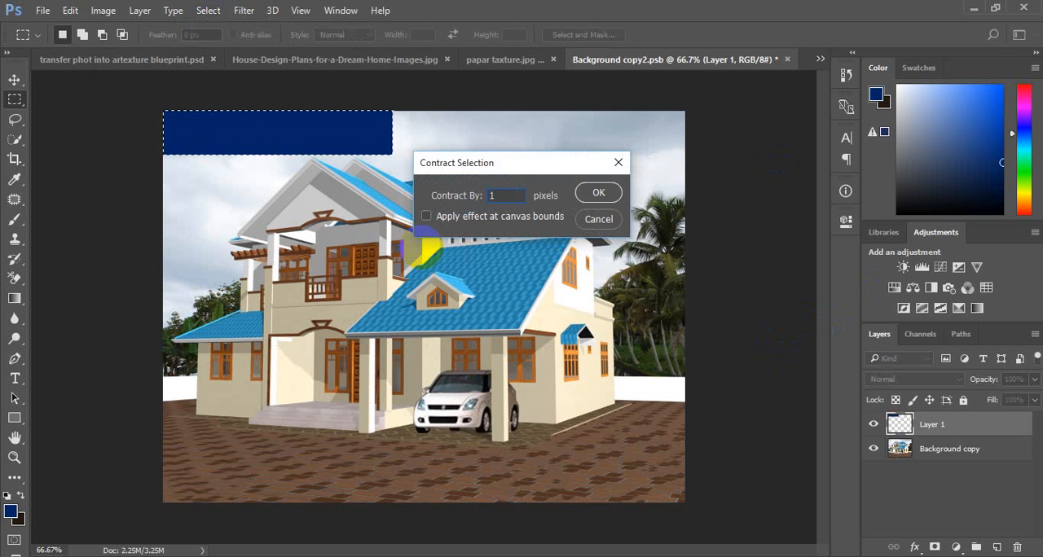
pyautogui.click(598, 192)
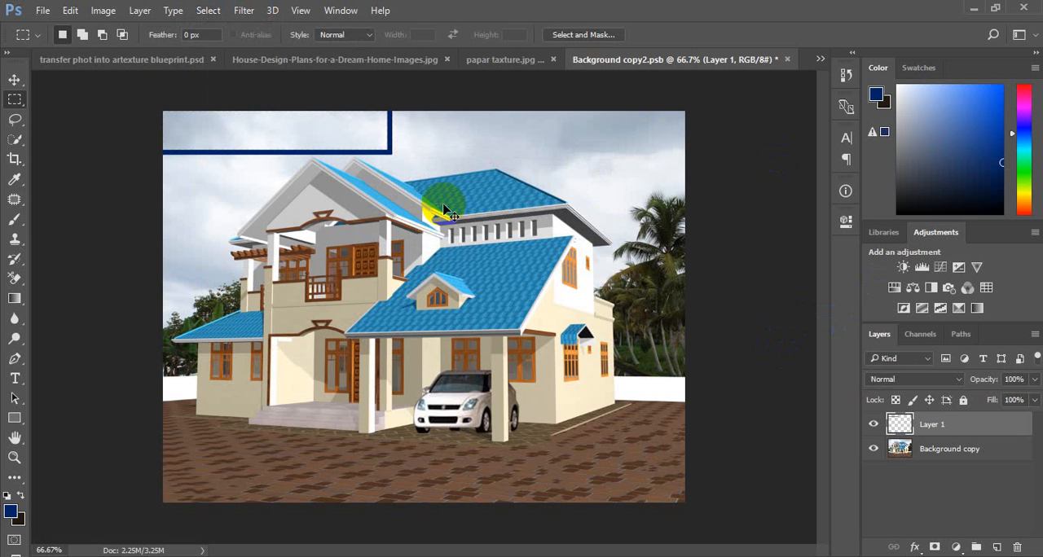
pyautogui.hotkey('ctrl', 's')
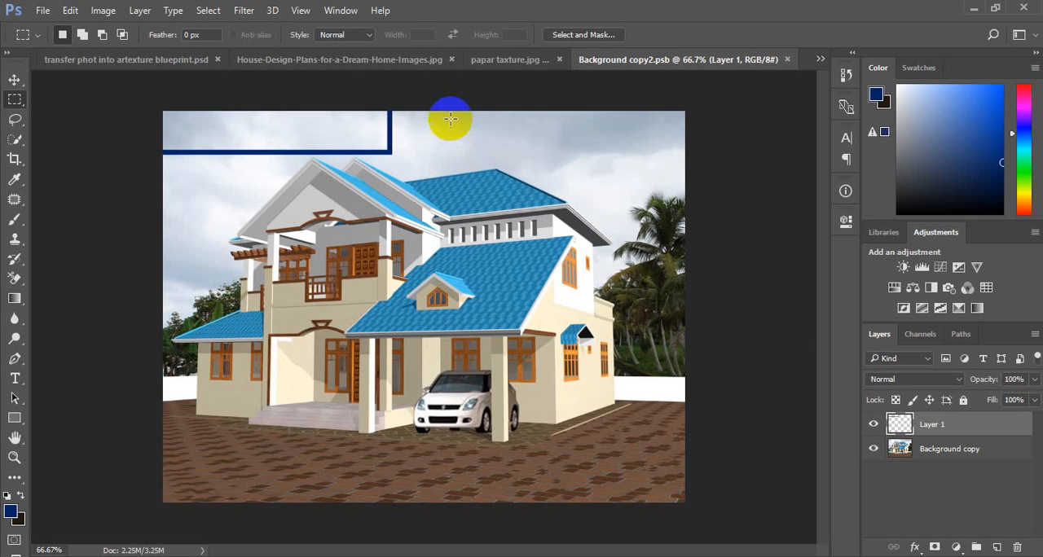
# Step: In the house image, add a text layer above Levels 1 with the person's full name inside the upper-left corner frame
pyautogui.click(363, 62)
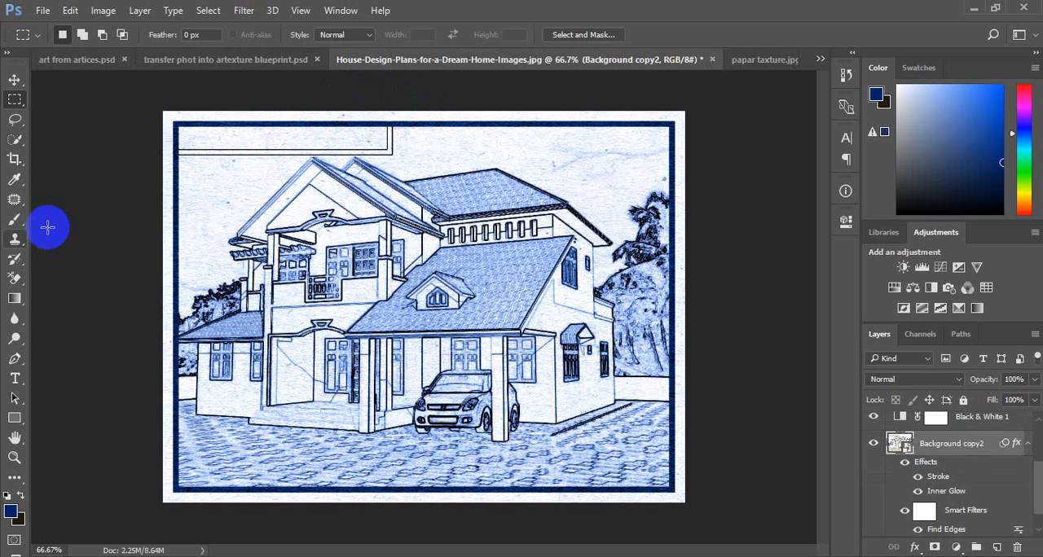
pyautogui.click(16, 379)
pyautogui.scroll(3, 1006, 489)
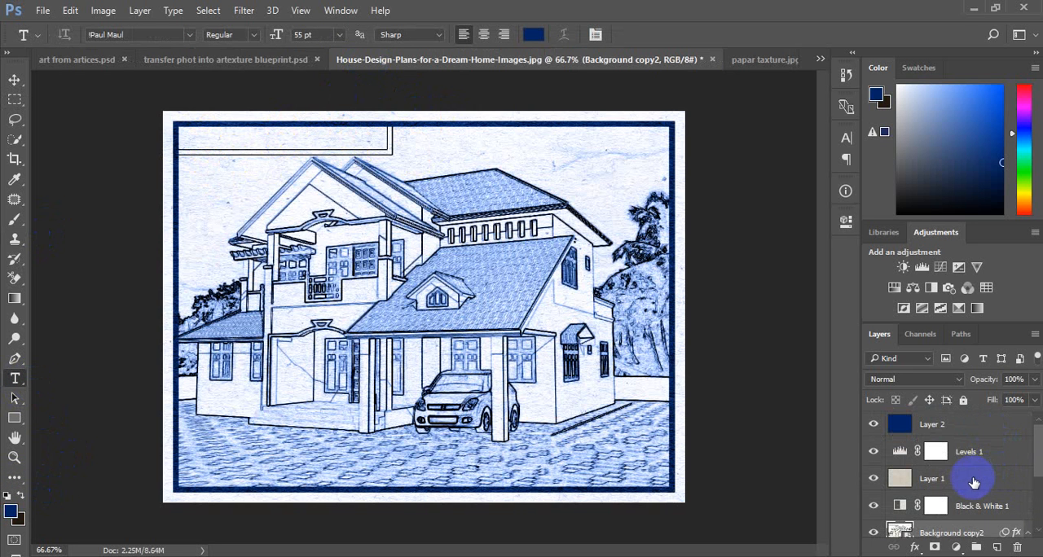
pyautogui.click(995, 432)
pyautogui.click(993, 444)
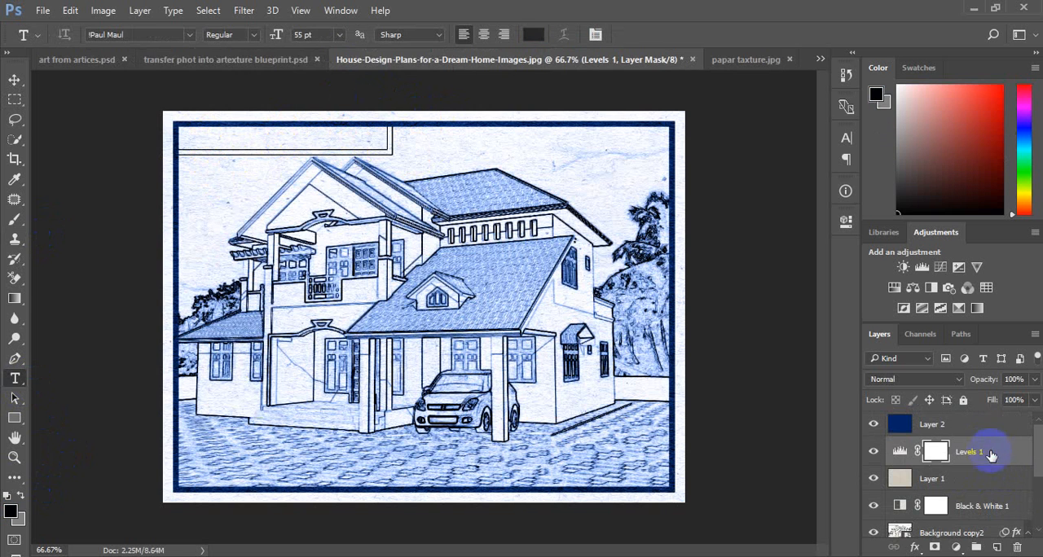
pyautogui.click(190, 137)
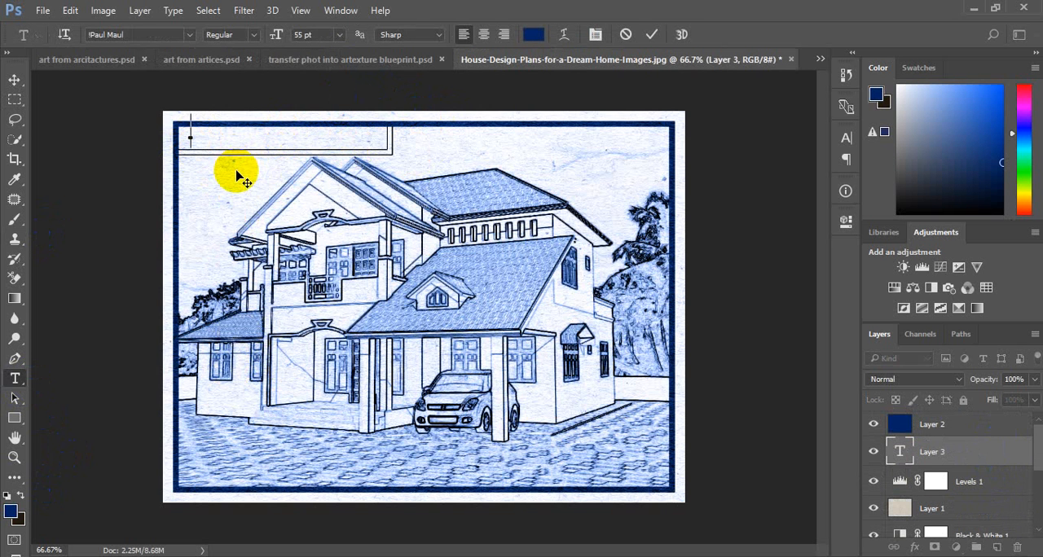
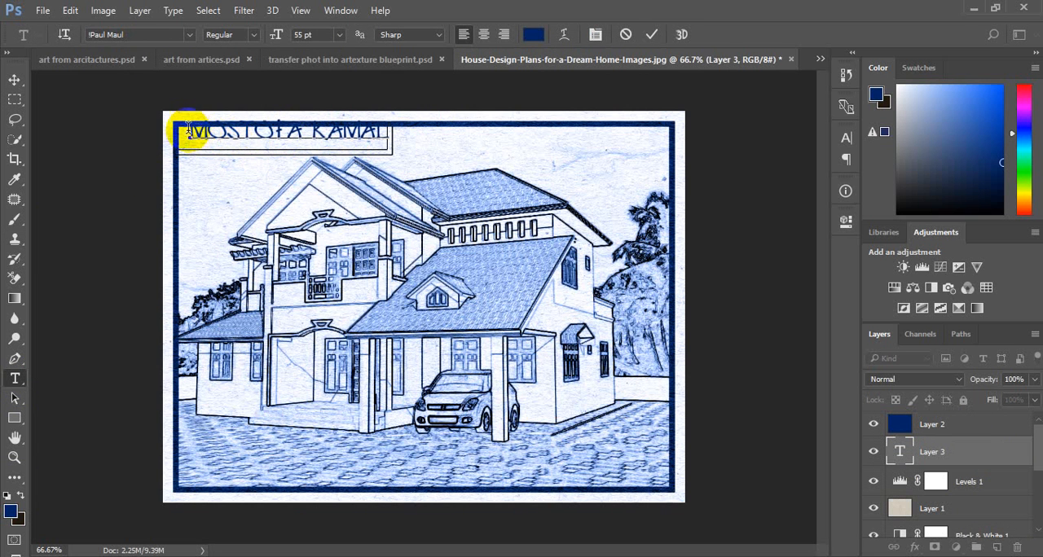
# Step: Set the name text's font size to 40 pt
pyautogui.moveTo(188, 133); pyautogui.dragTo(396, 136)
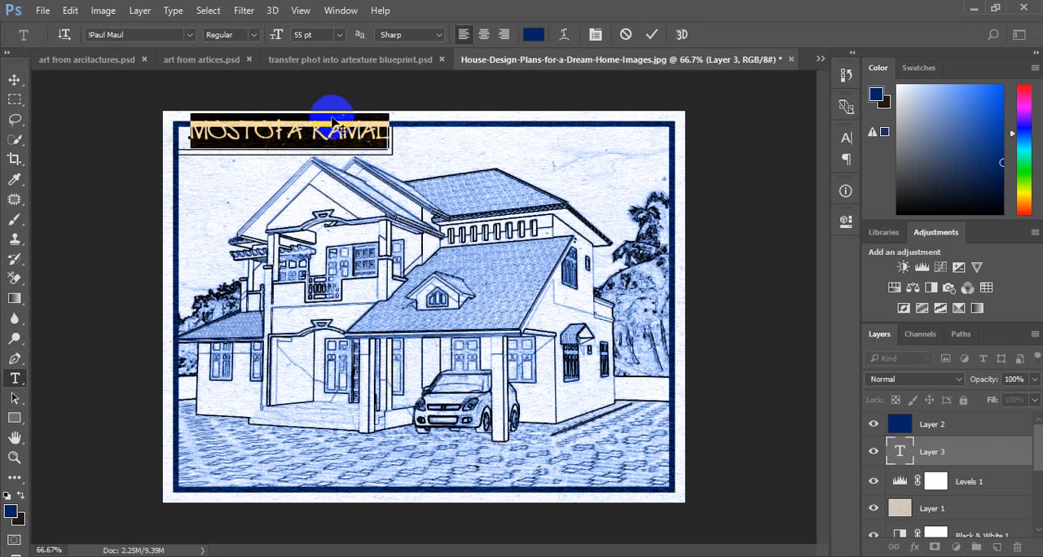
pyautogui.click(289, 35)
pyautogui.write('40')
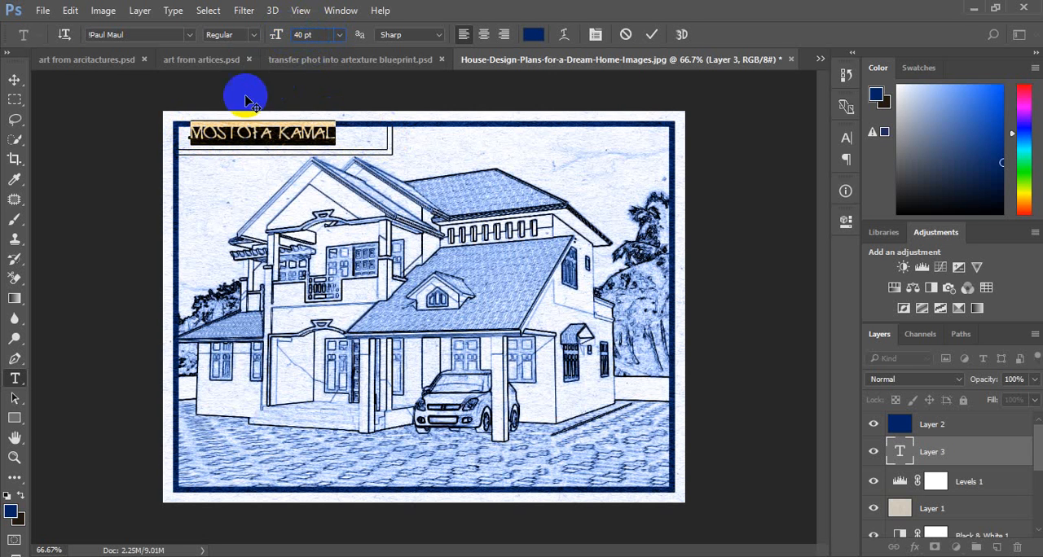
pyautogui.click(15, 79)
# Step: Nudge the name text slightly down inside the corner frame with Layer 2 hidden, and show Layer 2 again
pyautogui.click(259, 139)
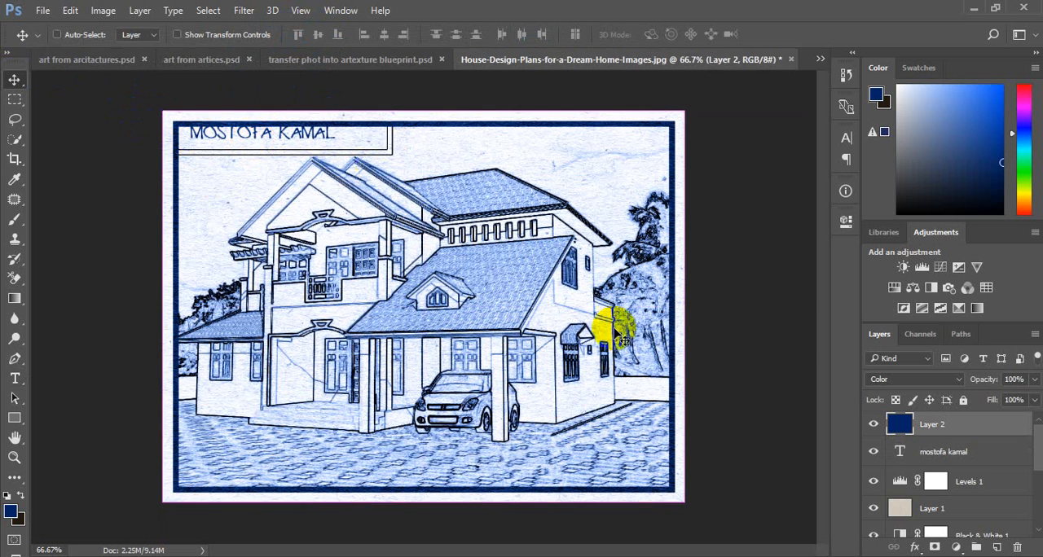
pyautogui.click(873, 425)
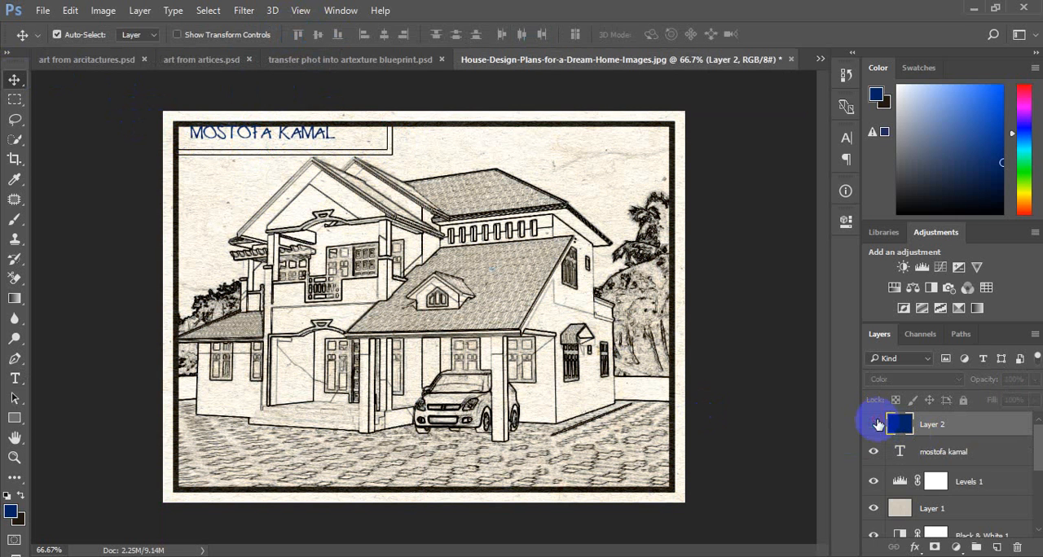
pyautogui.click(316, 145)
pyautogui.press('Down')
pyautogui.press('Down')
pyautogui.press('Down')
pyautogui.press('Down')
pyautogui.press('Down')
pyautogui.press('Down')
pyautogui.press('Down')
pyautogui.press('Down')
pyautogui.press('Down')
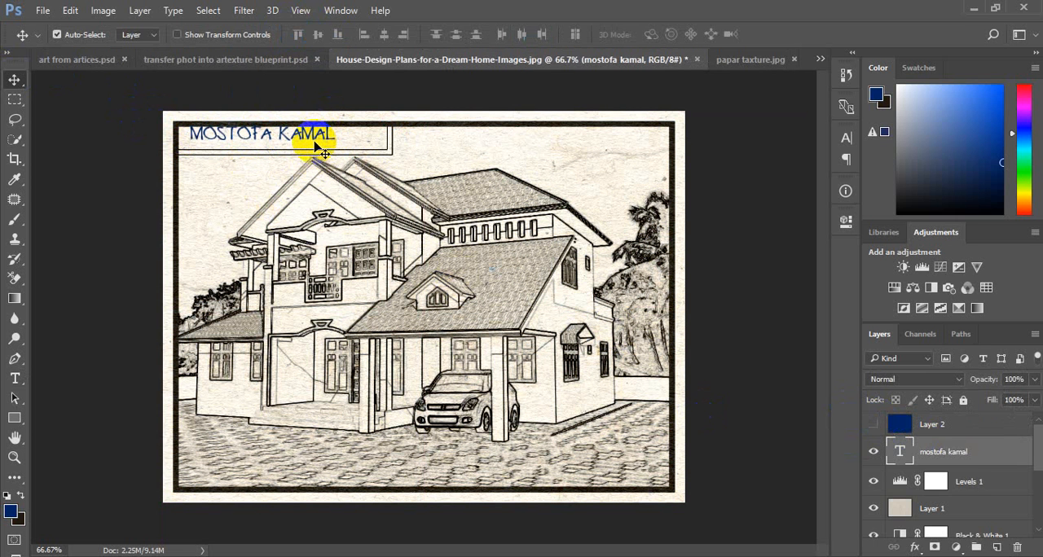
pyautogui.click(872, 424)
pyautogui.click(916, 427)
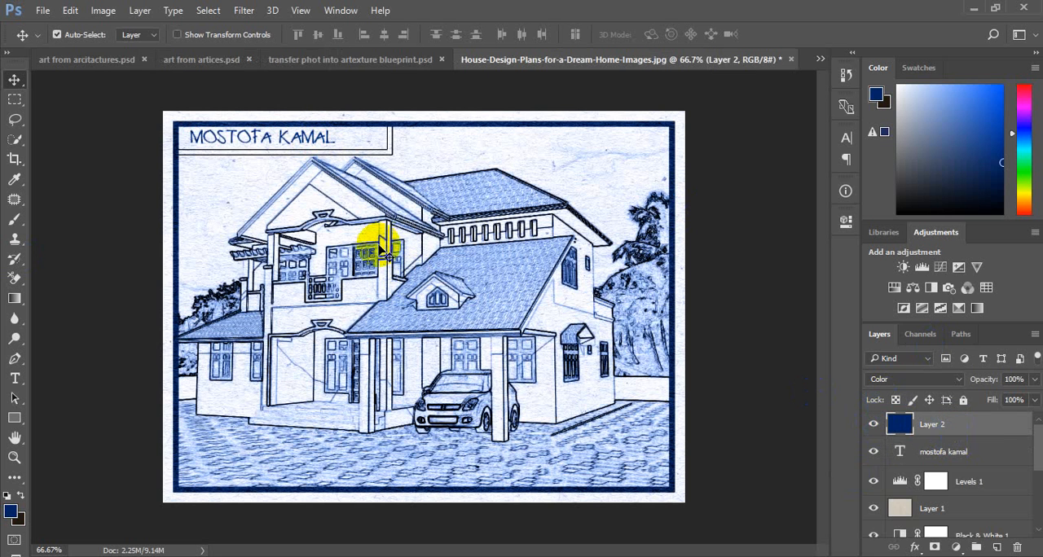
pyautogui.scroll(-5, 978, 476)
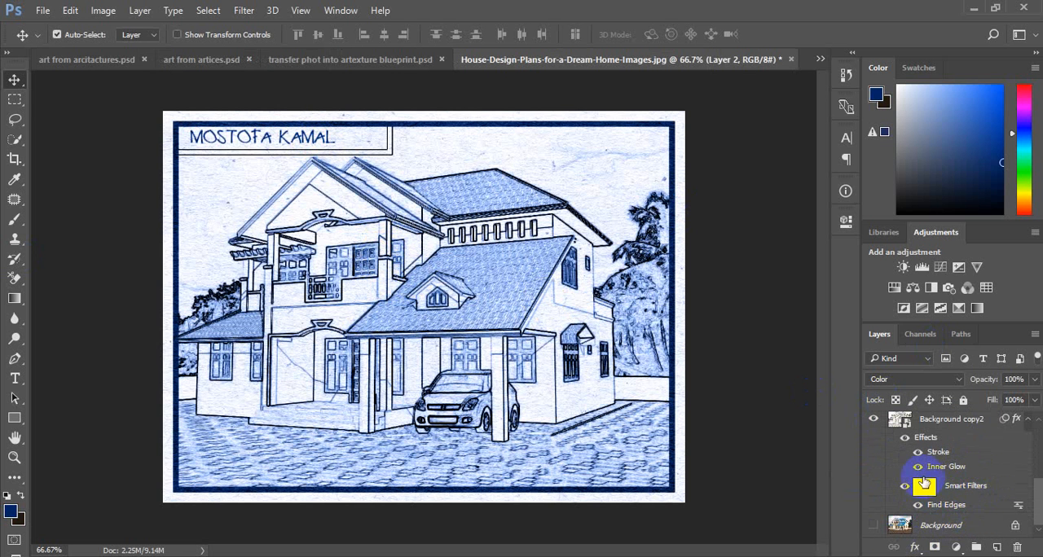
# Step: Apply a Camera Raw filter to the Background copy2 layer with the Upright vertical correction to straighten the house
pyautogui.click(932, 425)
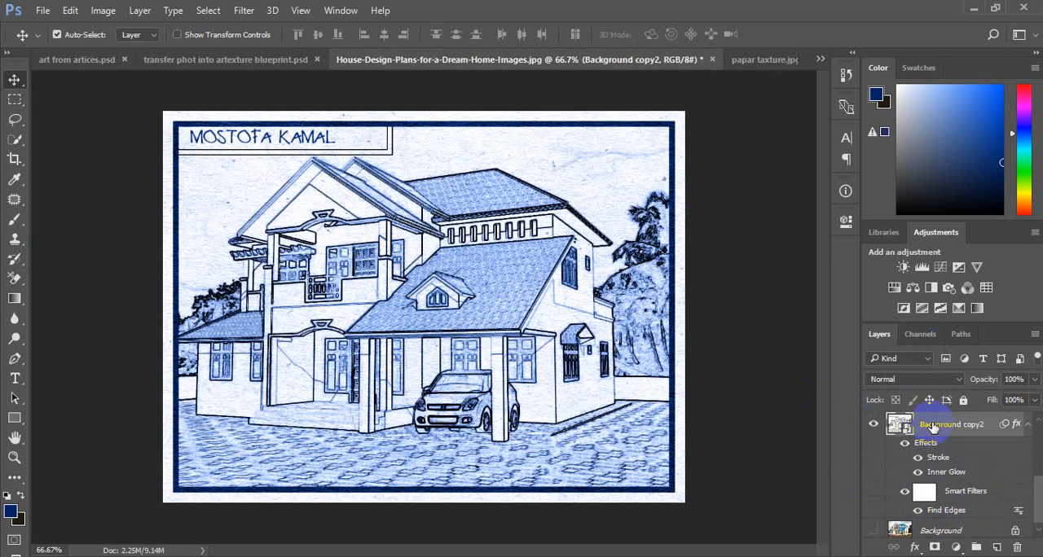
pyautogui.click(244, 11)
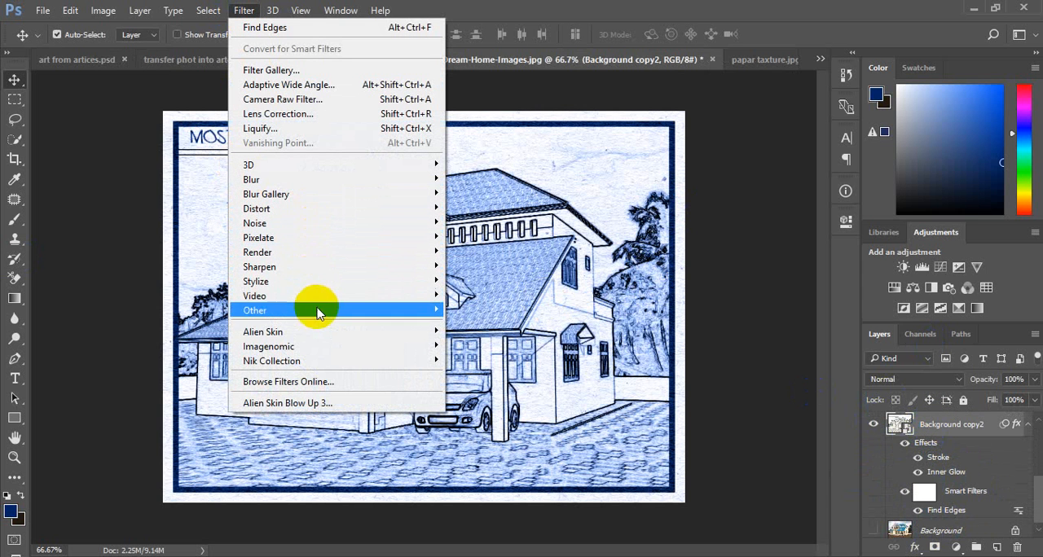
pyautogui.click(334, 106)
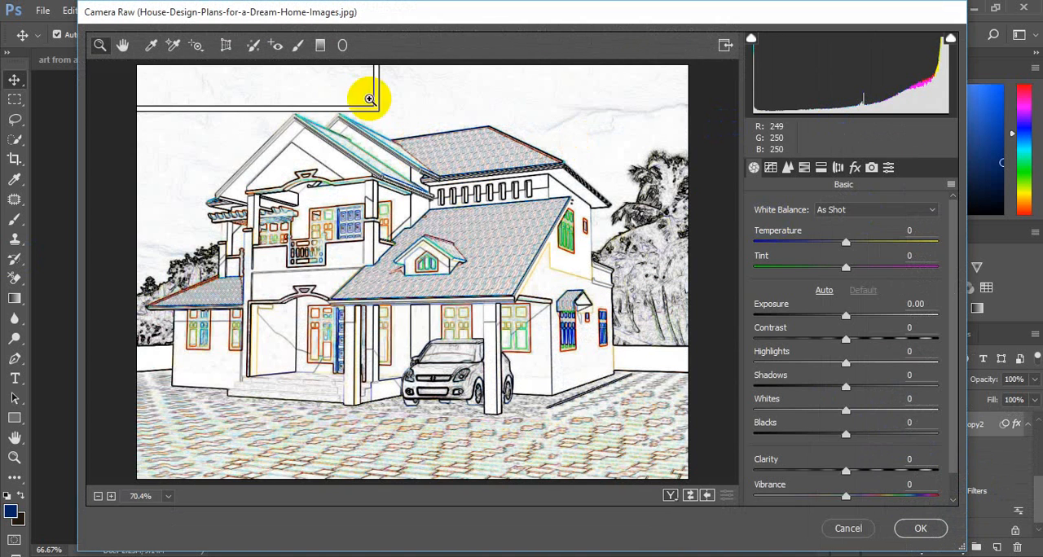
pyautogui.click(837, 168)
pyautogui.click(827, 216)
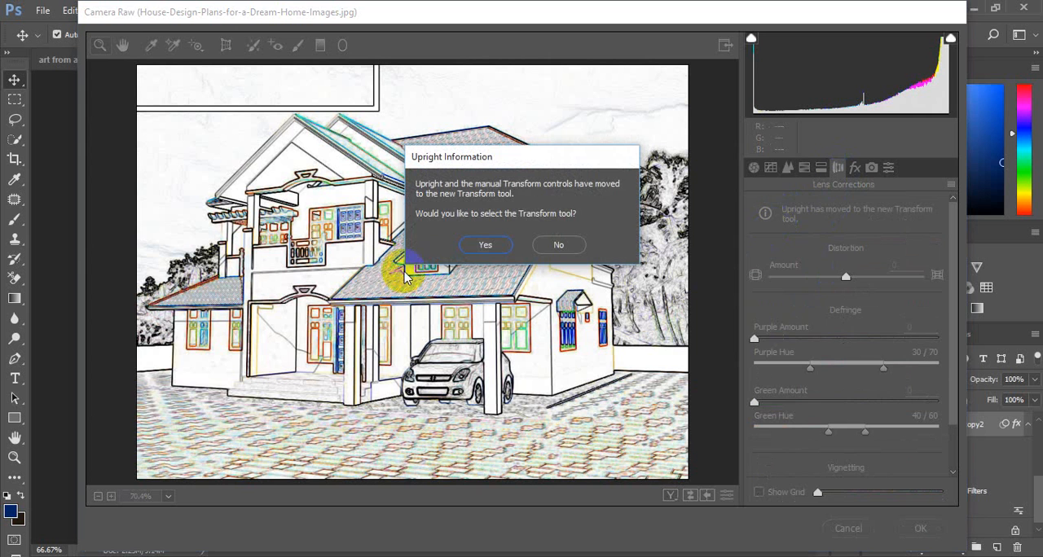
pyautogui.click(484, 245)
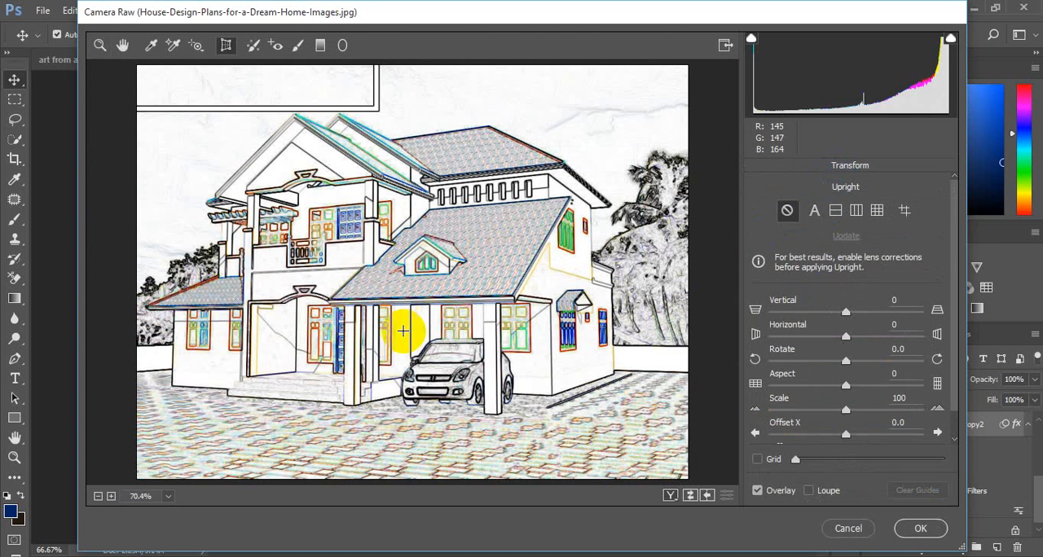
pyautogui.click(851, 237)
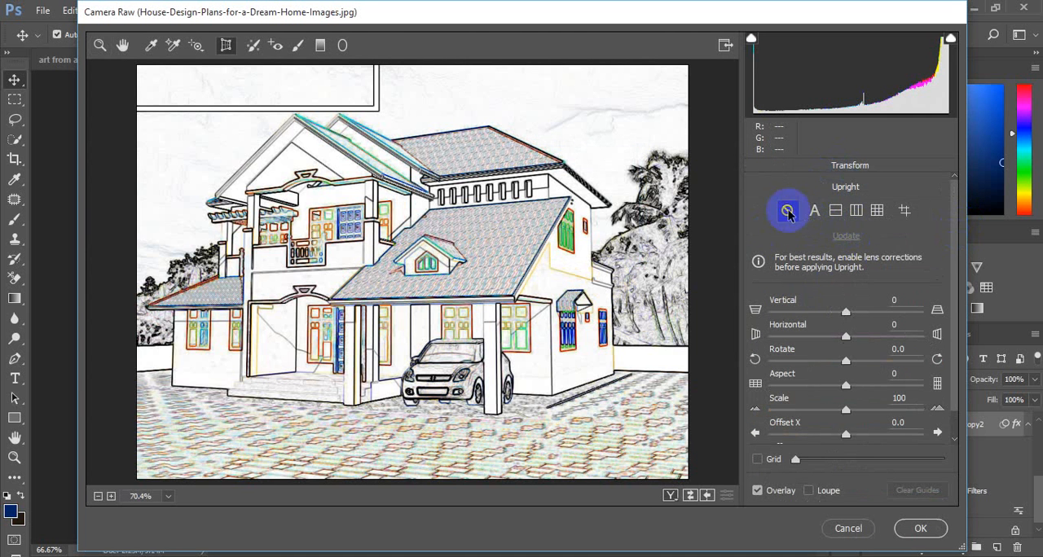
pyautogui.click(855, 213)
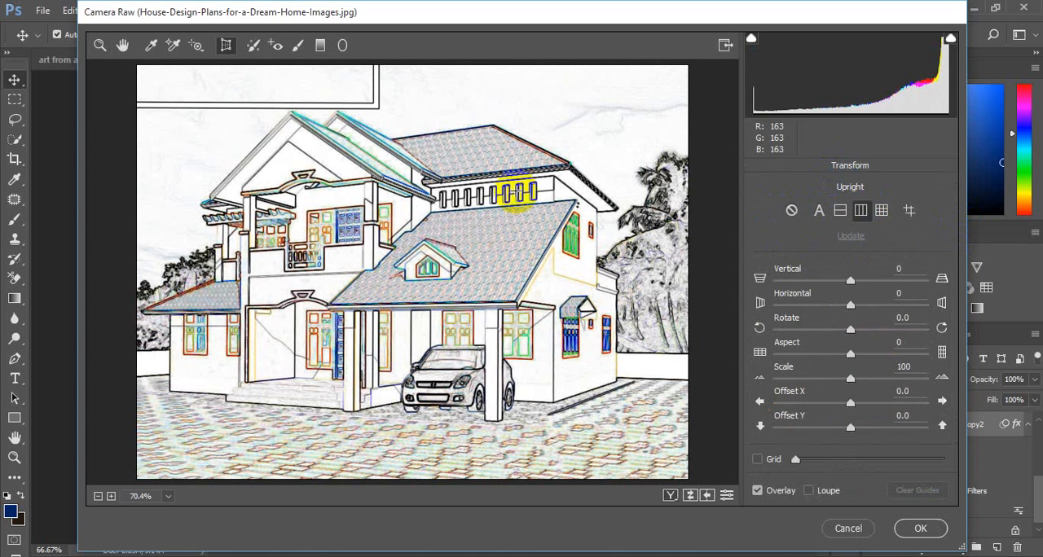
pyautogui.click(921, 529)
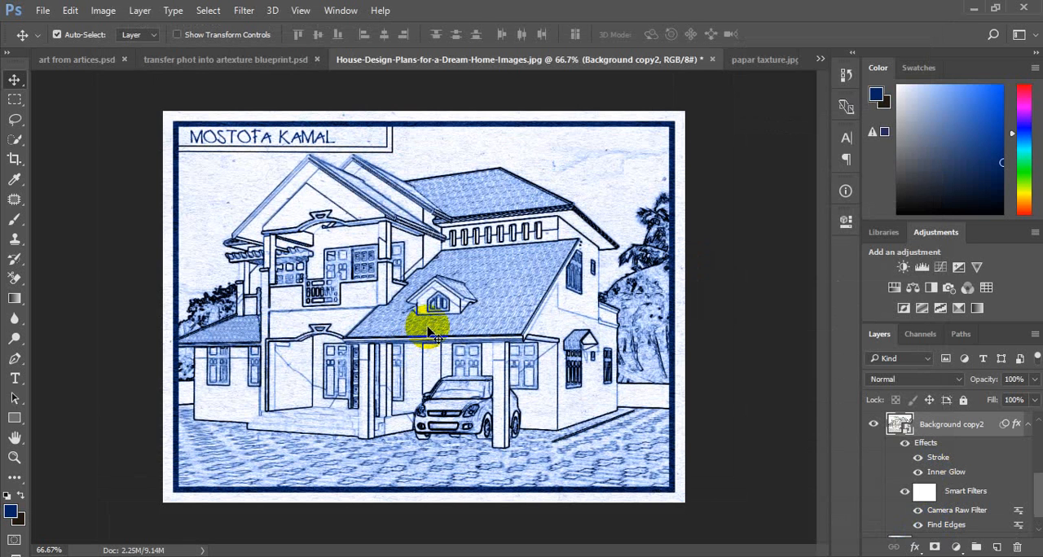
# Step: Select the name text layer above Levels 1
pyautogui.scroll(5, 961, 440)
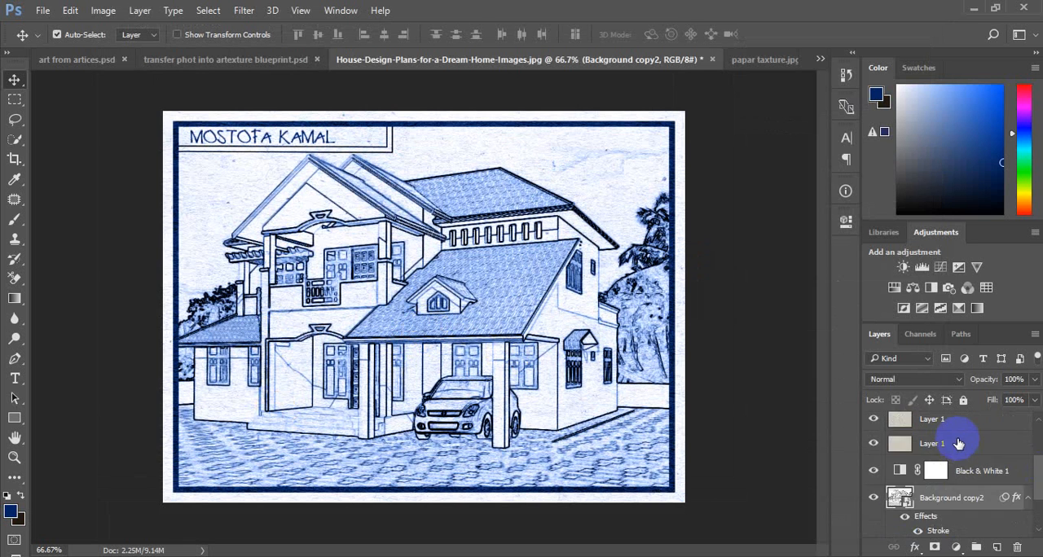
pyautogui.click(969, 462)
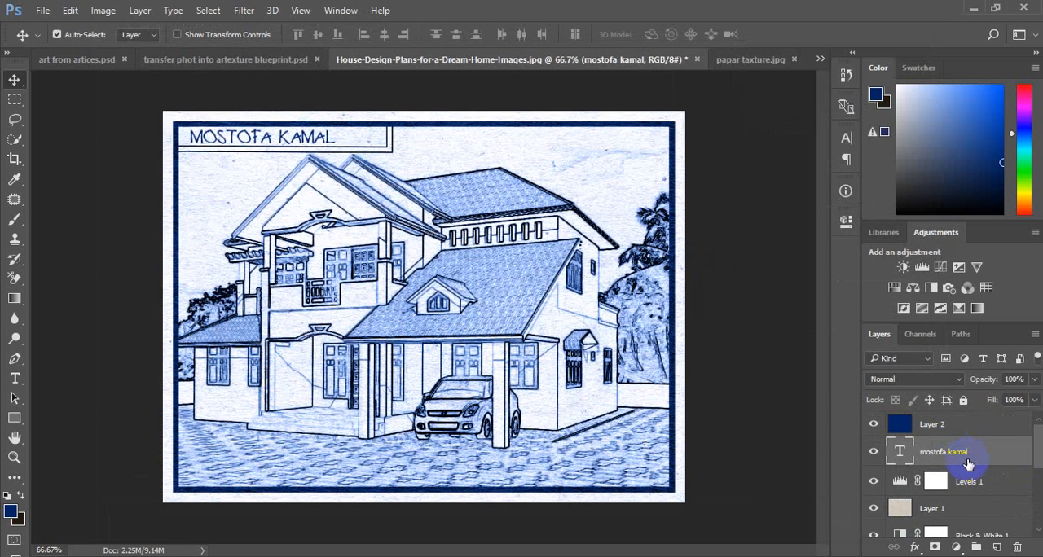